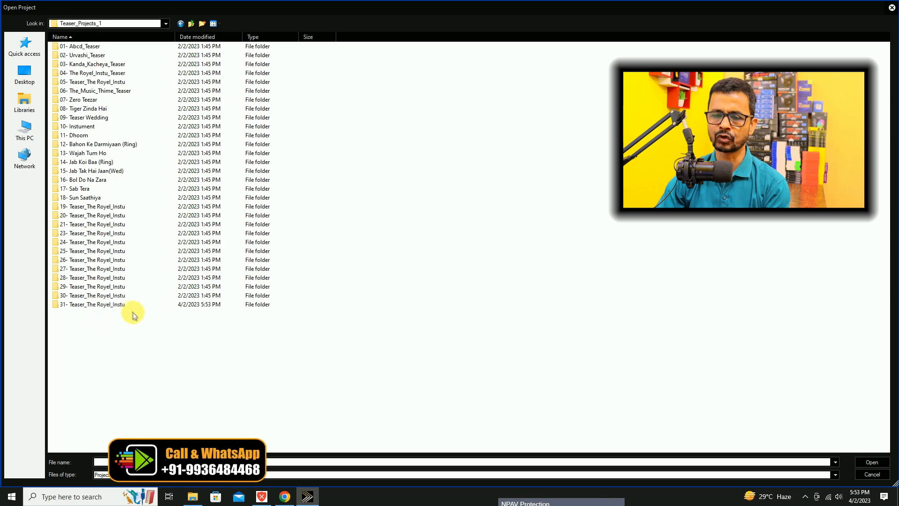
Browse into the 31- Teaser_The Royel_Instu project folder and open the first item inside.
{"action": "double_click", "coordinate": [108, 303]}
{"action": "double_click", "coordinate": [70, 47]}
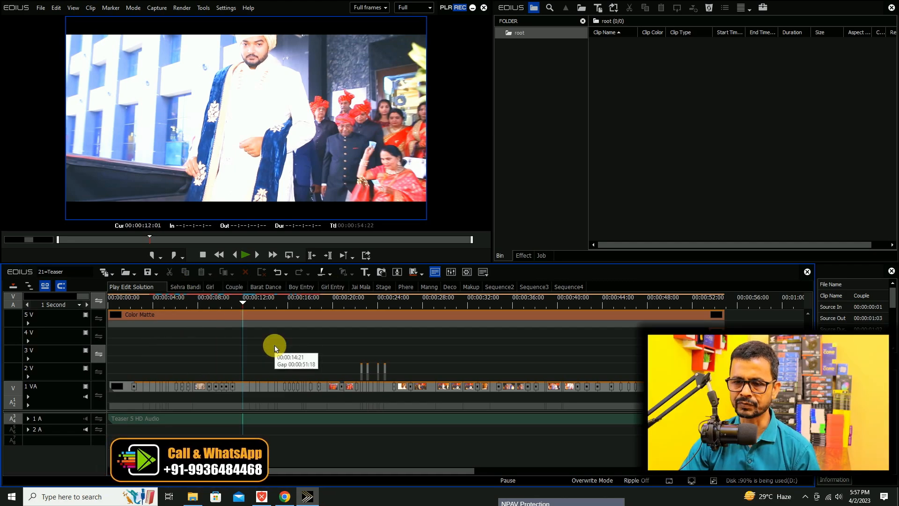
Open the Sehra Bandi sequence and select all of its sample clips on track 1 VA.
{"action": "left_click", "coordinate": [184, 288]}
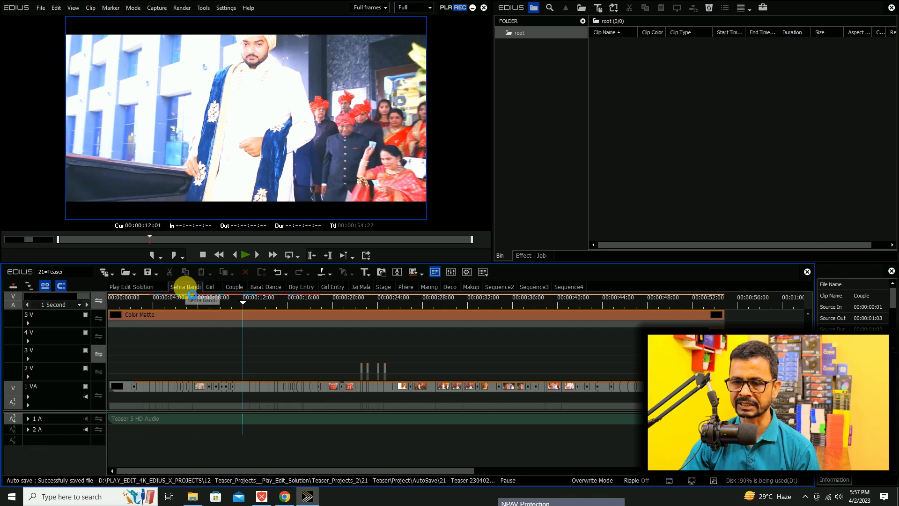
{"action": "left_click_drag", "start_coordinate": [277, 473], "coordinate": [73, 476]}
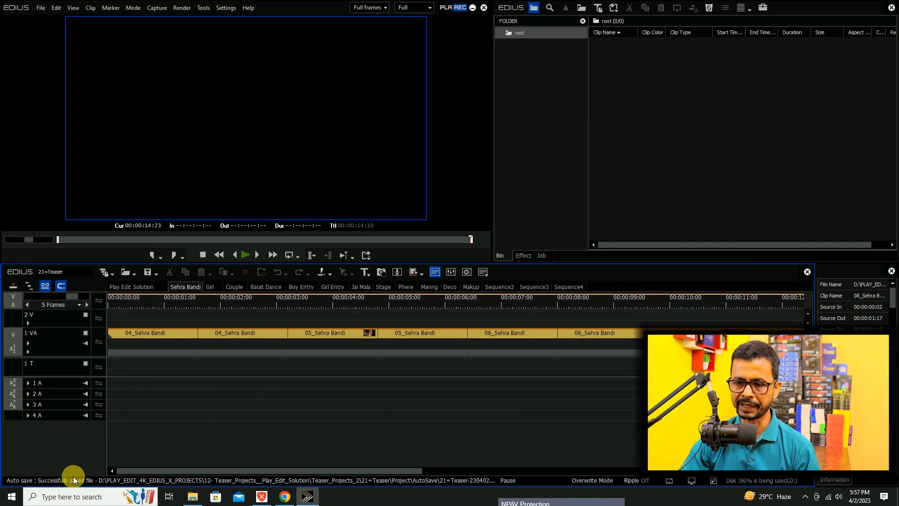
{"action": "key", "text": "ctrl+minus"}
{"action": "key", "text": "ctrl+minus"}
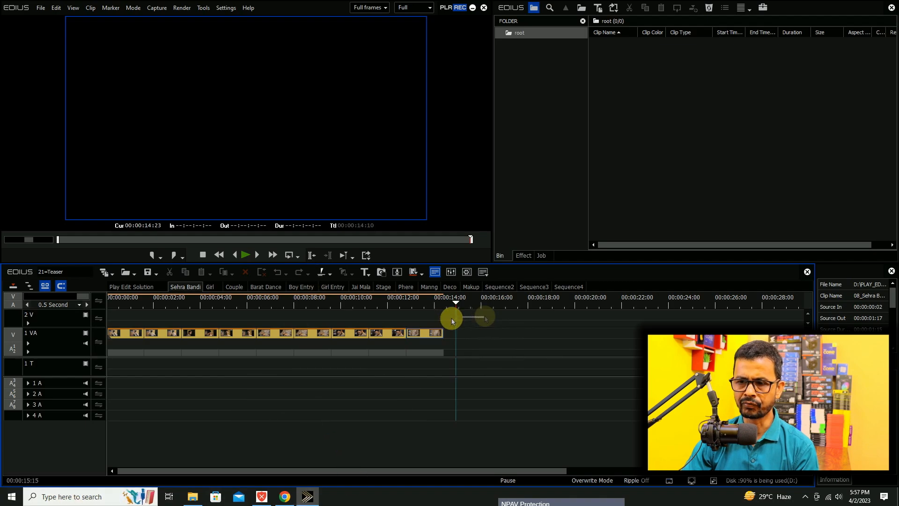
{"action": "left_click_drag", "start_coordinate": [452, 321], "coordinate": [14, 448]}
Import the video files from E:\03- STUDIO_VIDEO\04_Shadi_01 into the root bin and display them in Clip view.
{"action": "double_click", "coordinate": [711, 156]}
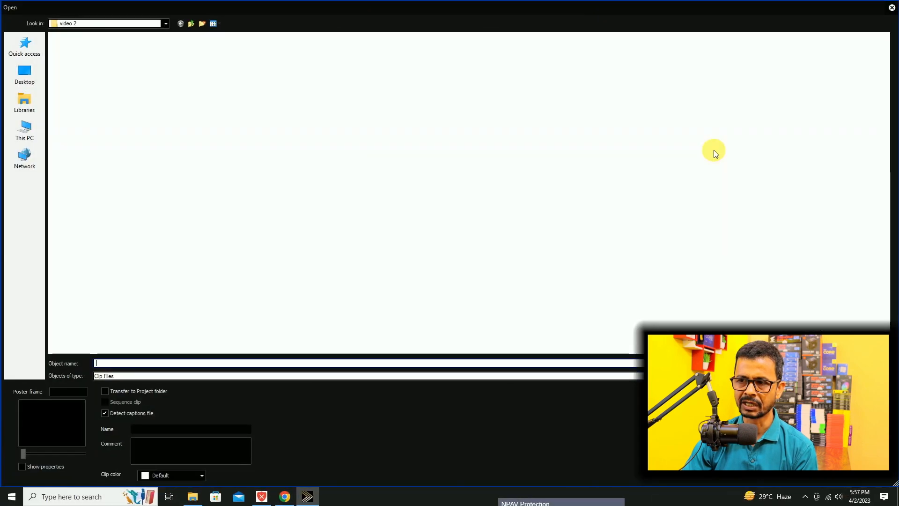
{"action": "left_click", "coordinate": [231, 128]}
{"action": "left_click", "coordinate": [271, 265]}
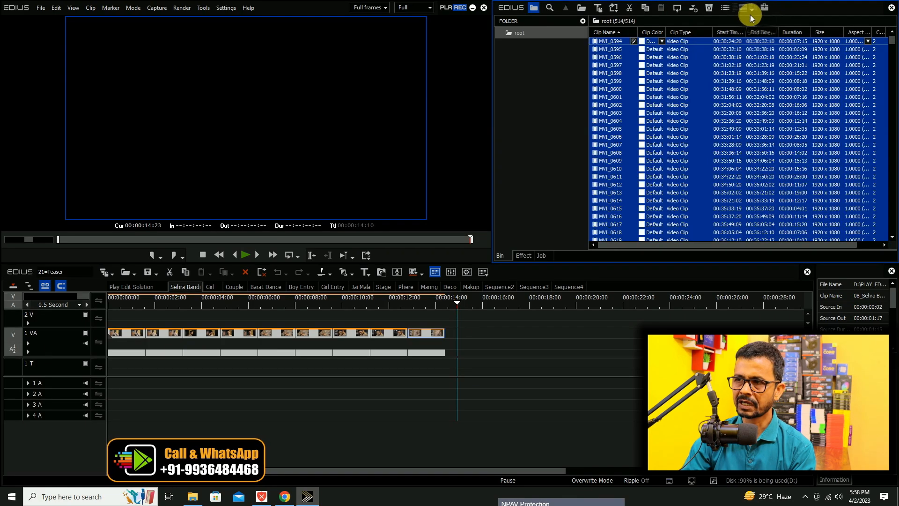
{"action": "left_click", "coordinate": [750, 9]}
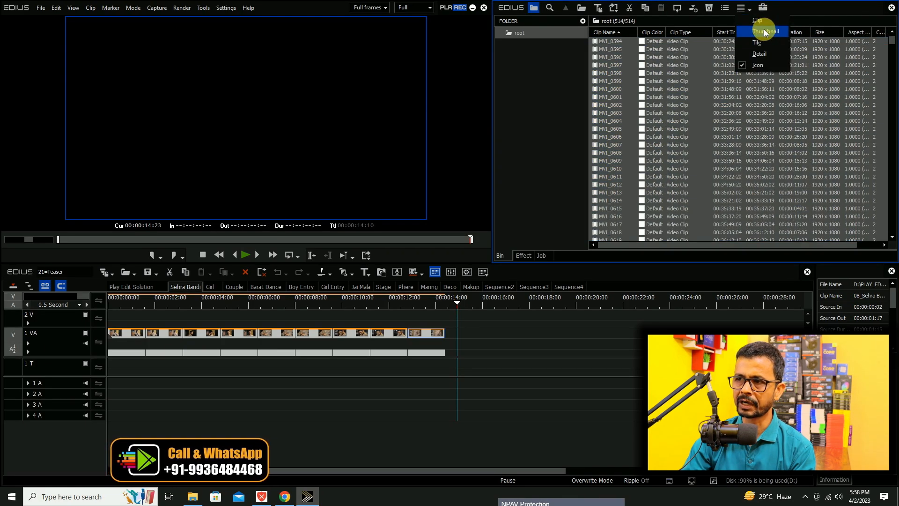
{"action": "left_click", "coordinate": [760, 21]}
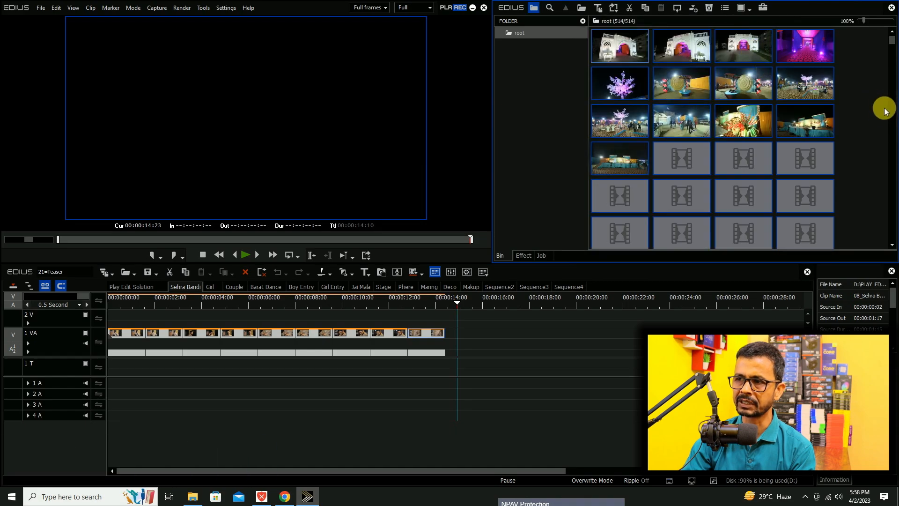
Place clip MVI_0643 at the start of track 2 V and trim its end to 00:00:01:15, matching the first sample clip.
{"action": "left_click_drag", "start_coordinate": [141, 303], "coordinate": [108, 301]}
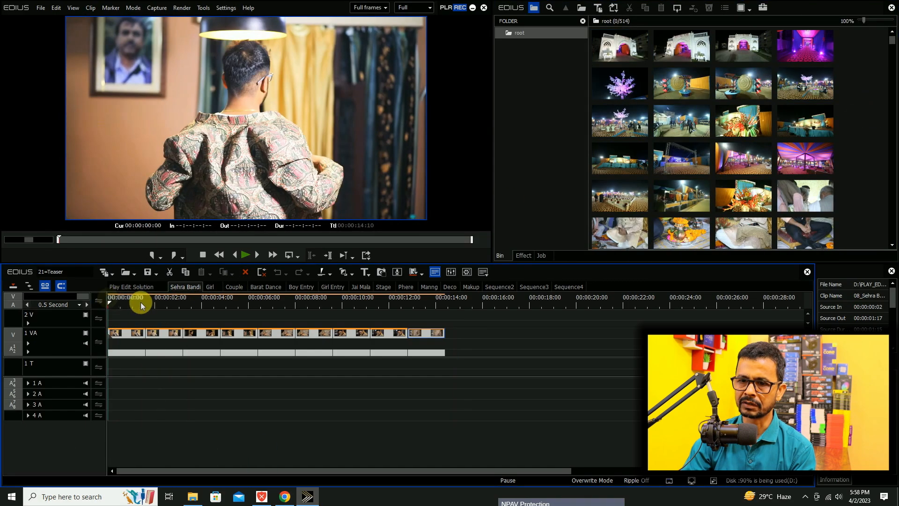
{"action": "scroll", "coordinate": [637, 229], "scroll_direction": "down", "scroll_amount": 5}
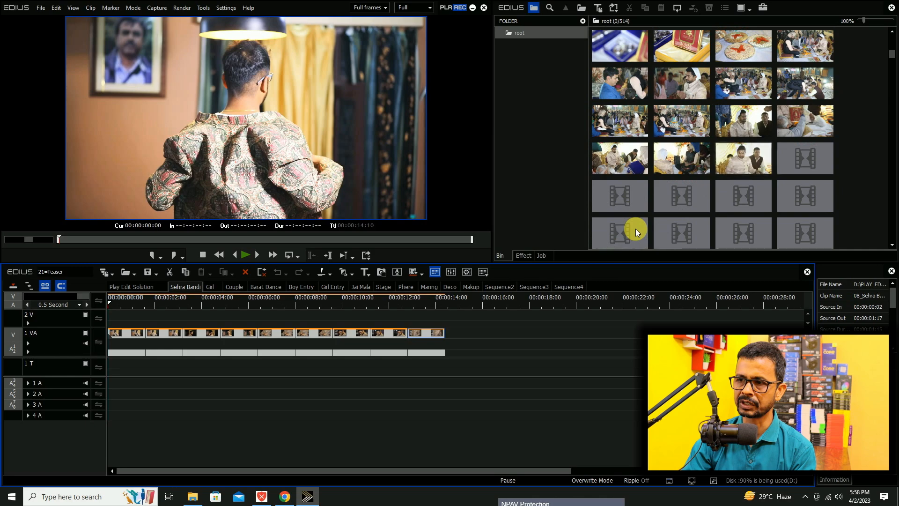
{"action": "scroll", "coordinate": [636, 229], "scroll_direction": "down", "scroll_amount": 1}
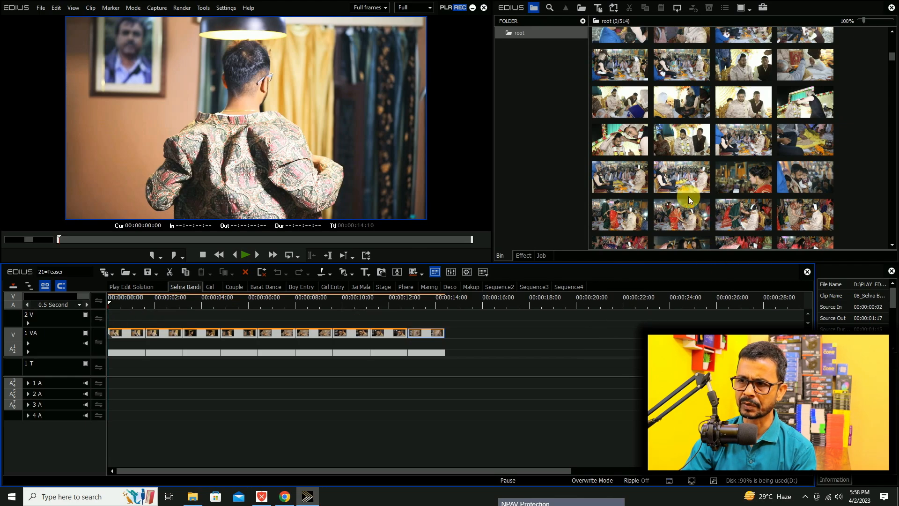
{"action": "left_click", "coordinate": [336, 373]}
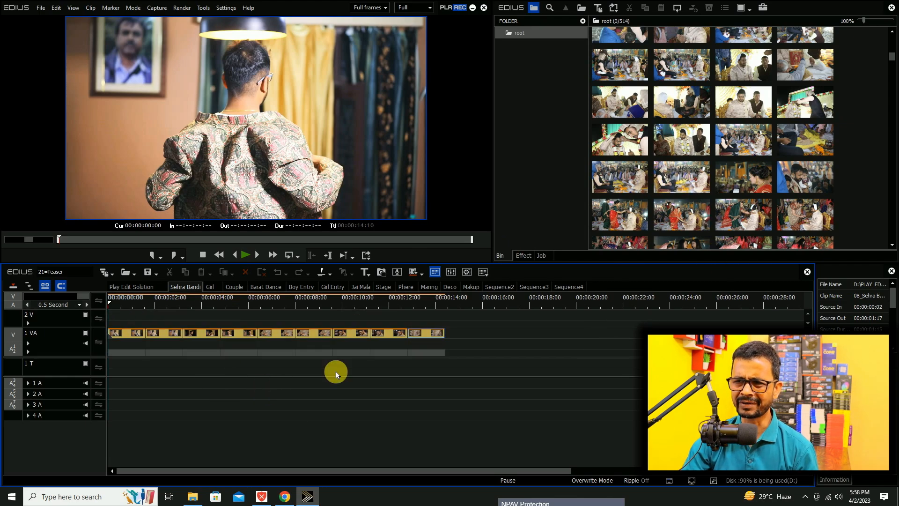
{"action": "left_click", "coordinate": [633, 138]}
{"action": "key", "text": "space"}
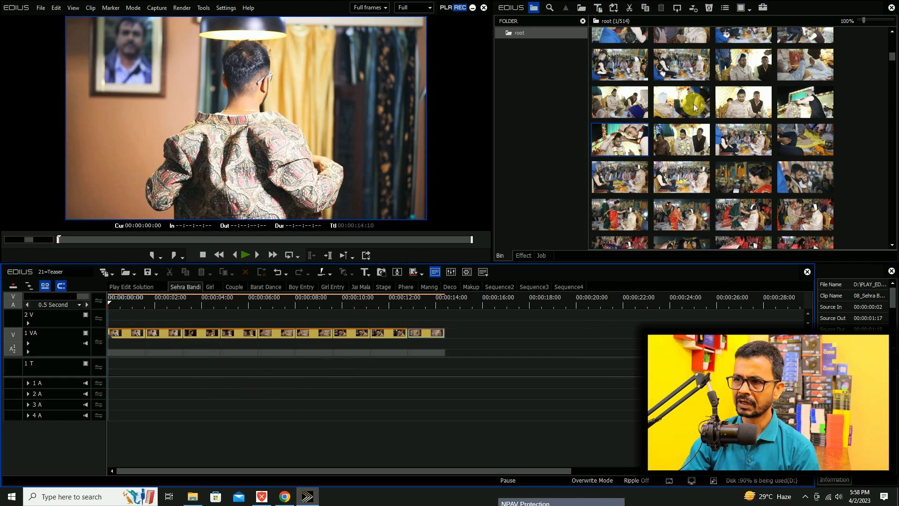
{"action": "left_click", "coordinate": [741, 98]}
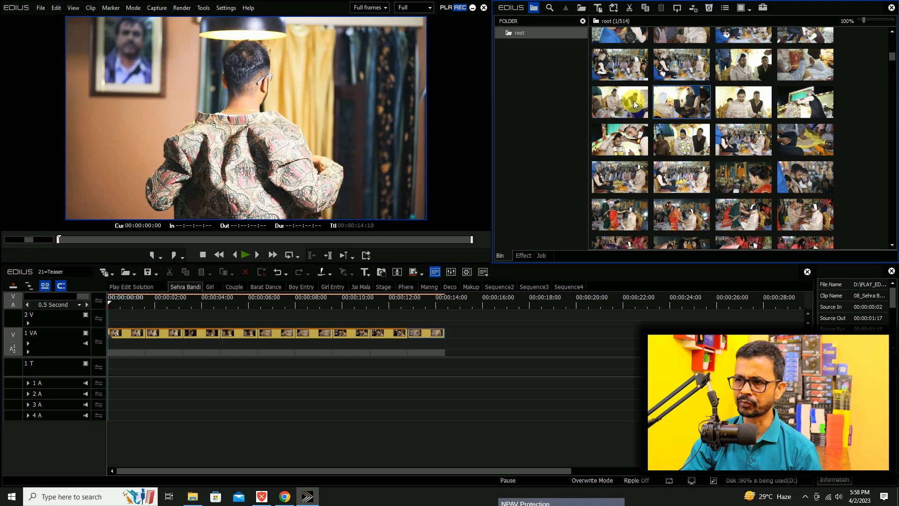
{"action": "left_click_drag", "start_coordinate": [629, 98], "coordinate": [139, 316]}
{"action": "key", "text": "space"}
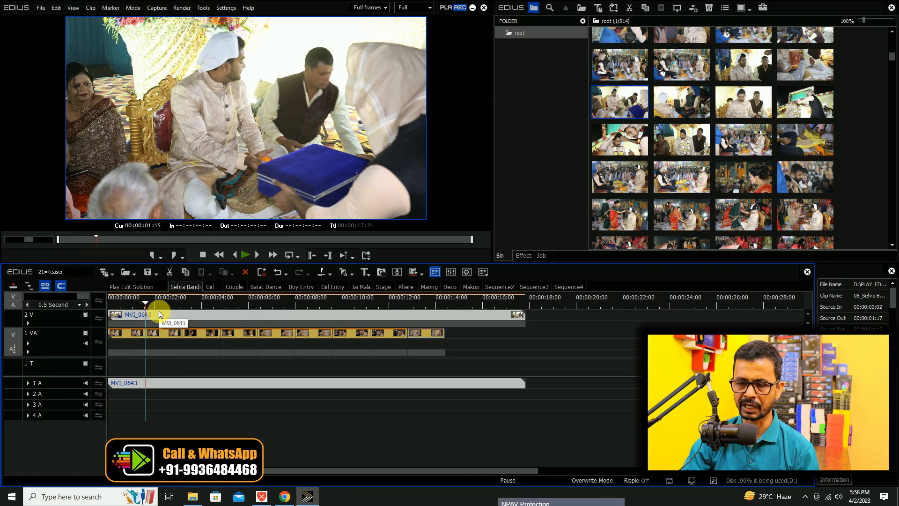
{"action": "key", "text": "m"}
Add MVI_0645 and MVI_0650 after MVI_0643 on track 2 V, trimming their ends to 00:00:03:05 and 00:00:04:20.
{"action": "left_click_drag", "start_coordinate": [742, 103], "coordinate": [148, 311]}
{"action": "left_click", "coordinate": [183, 301]}
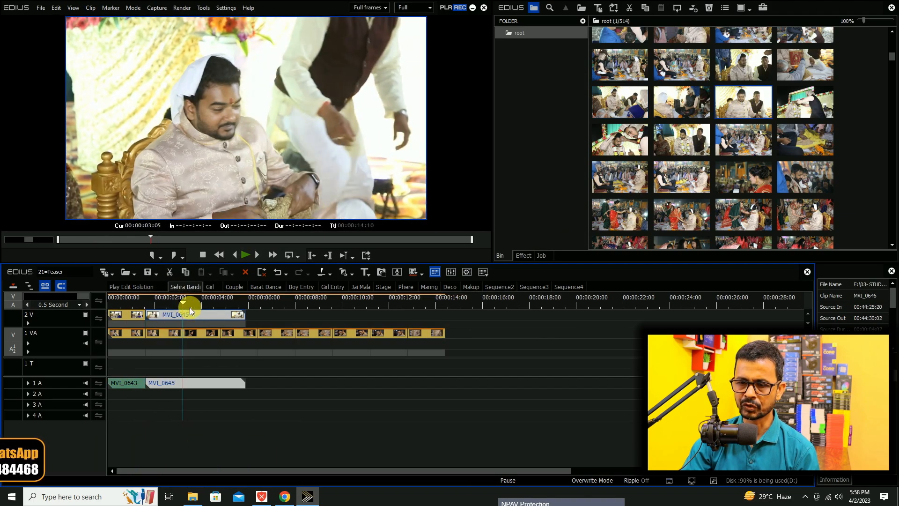
{"action": "left_click_drag", "start_coordinate": [801, 145], "coordinate": [184, 311]}
{"action": "left_click", "coordinate": [217, 304]}
{"action": "key", "text": "s"}
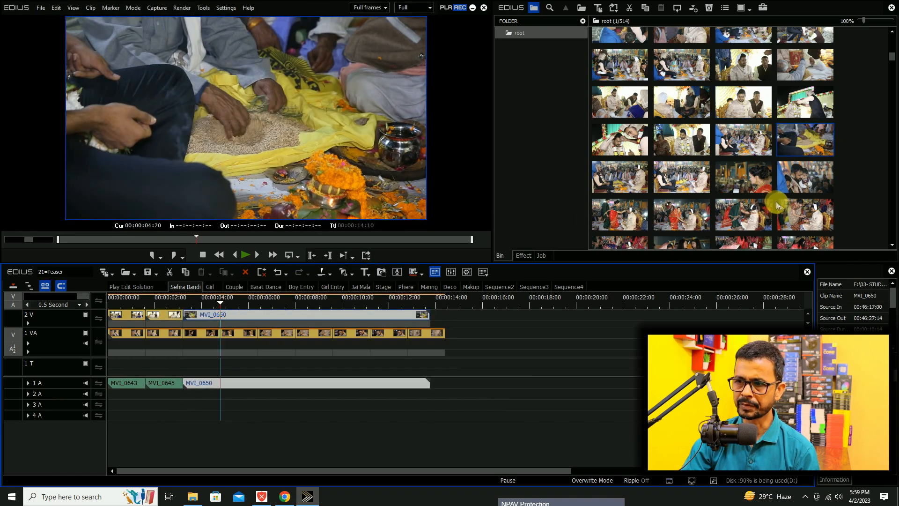
{"action": "key", "text": "m"}
Append MVI_0651, MVI_0656 and MVI_0657 on track 2 V, trimming their ends to 00:00:06:10, 00:00:08:00 and 00:00:09:15.
{"action": "left_click_drag", "start_coordinate": [615, 182], "coordinate": [225, 321]}
{"action": "left_click_drag", "start_coordinate": [242, 302], "coordinate": [257, 302]}
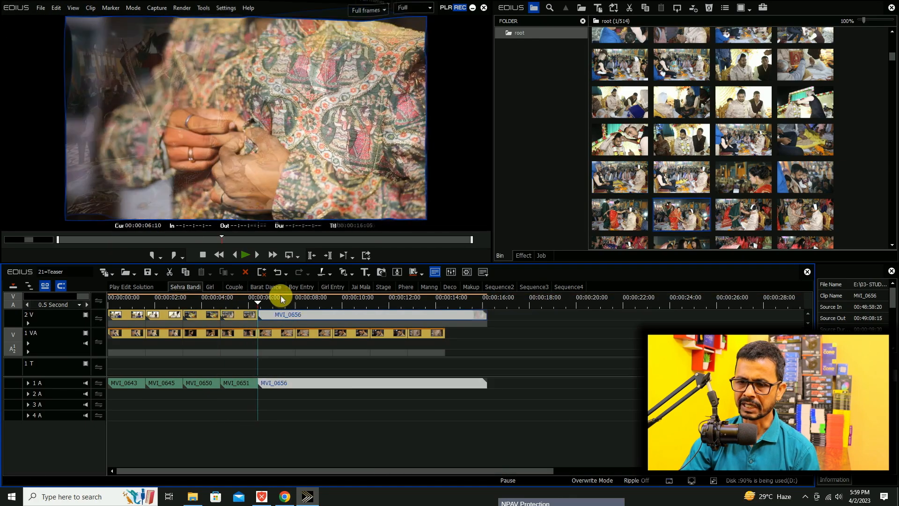
{"action": "left_click_drag", "start_coordinate": [283, 298], "coordinate": [294, 301]}
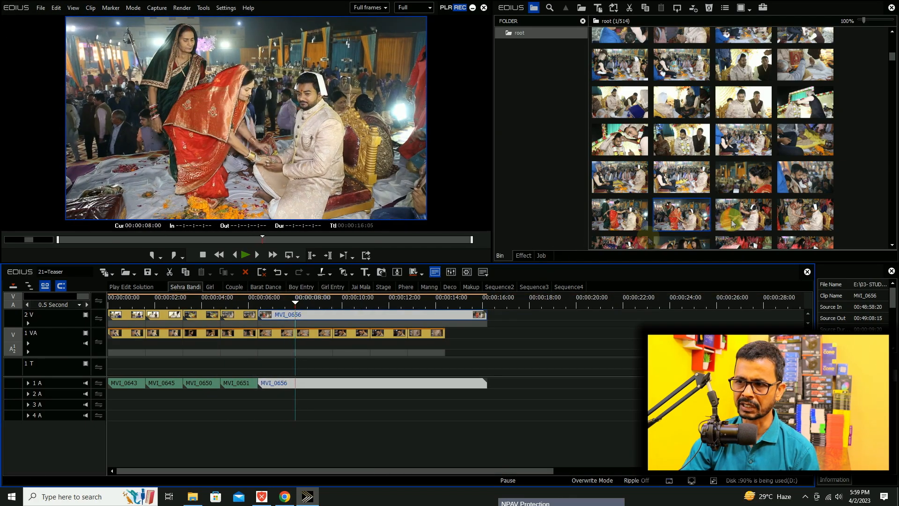
{"action": "left_click_drag", "start_coordinate": [733, 223], "coordinate": [331, 302]}
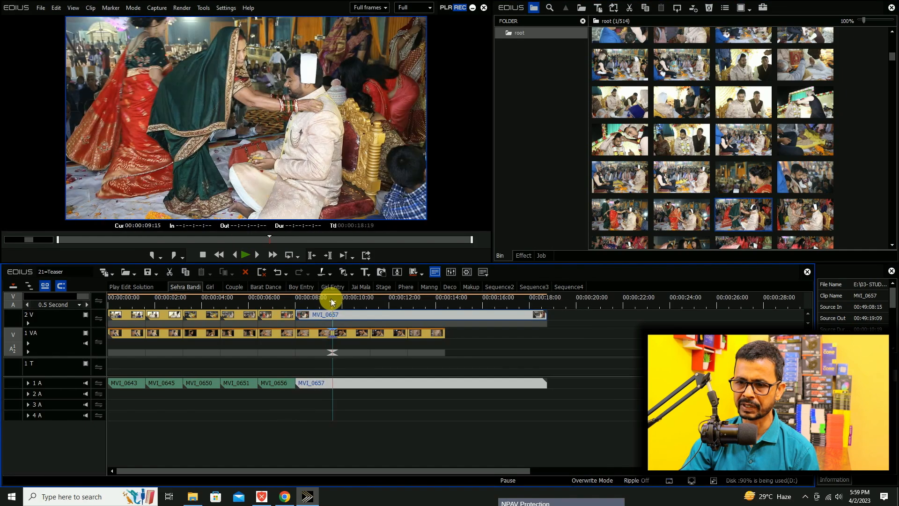
{"action": "key", "text": "m"}
Append MVI_0658 and MVI_0663 on track 2 V, trimming their ends to 00:00:11:05 and 00:00:12:20.
{"action": "scroll", "coordinate": [718, 216], "scroll_direction": "down", "scroll_amount": 1}
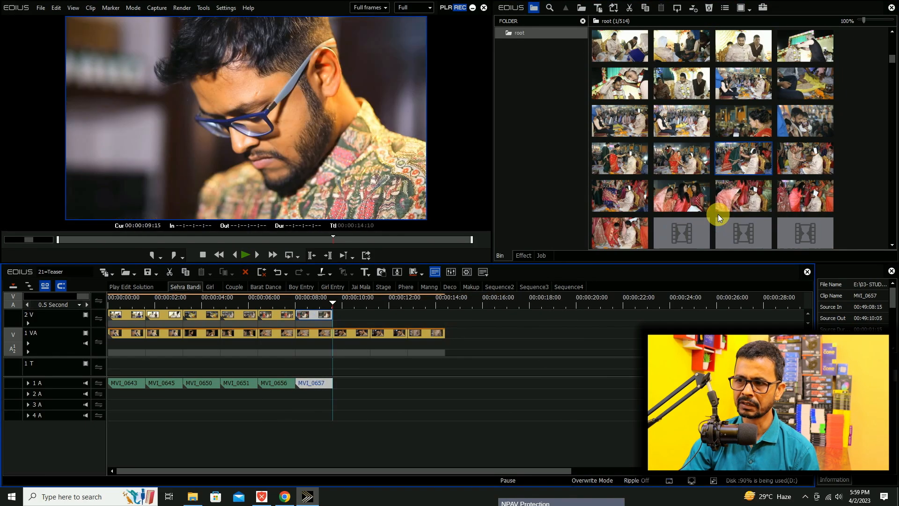
{"action": "left_click_drag", "start_coordinate": [798, 162], "coordinate": [340, 316]}
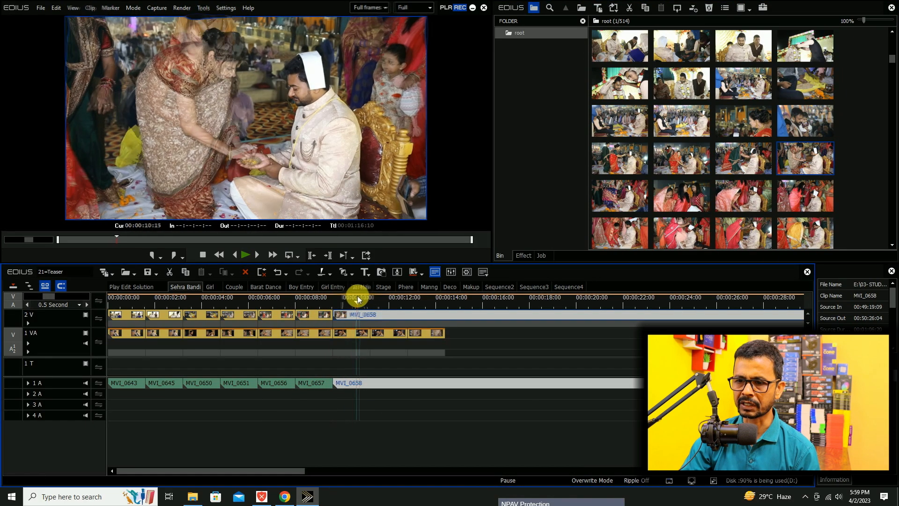
{"action": "left_click", "coordinate": [368, 298]}
{"action": "key", "text": "m"}
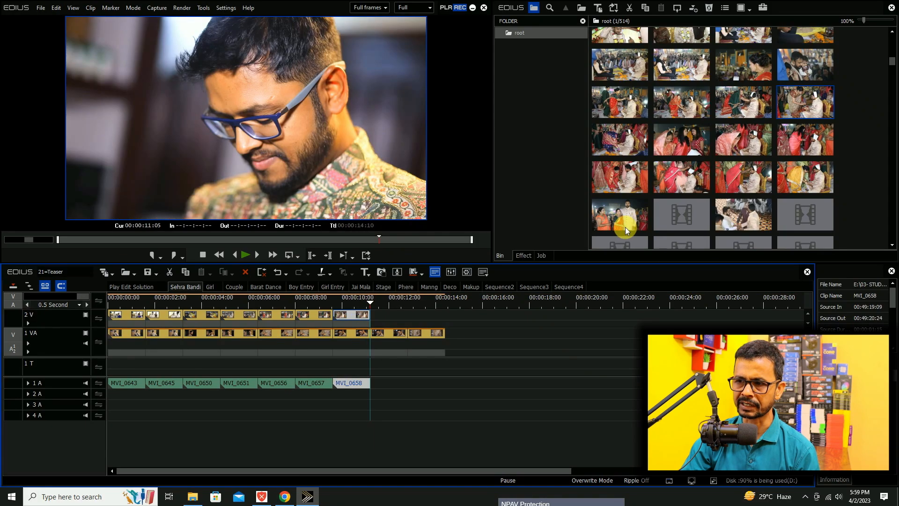
{"action": "left_click_drag", "start_coordinate": [626, 227], "coordinate": [377, 319]}
{"action": "left_click", "coordinate": [407, 298]}
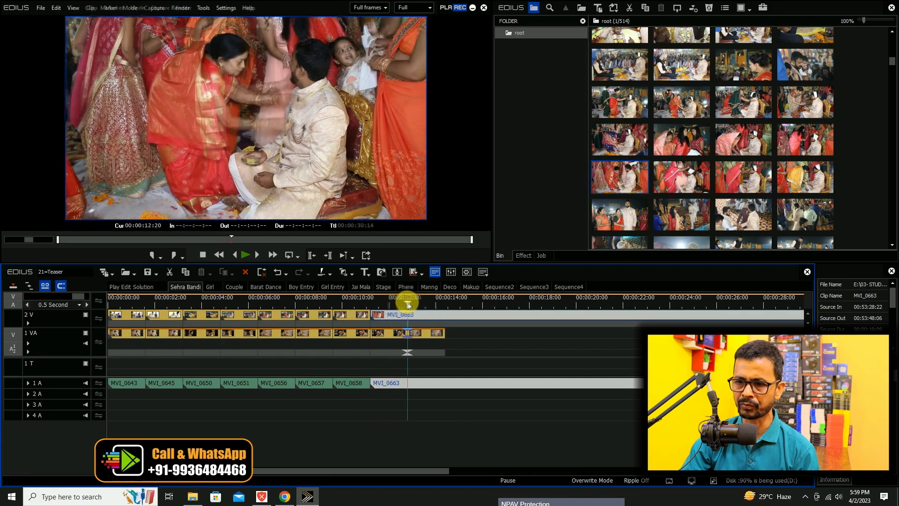
Append MVI_0669 on track 2 V, trim its end to 00:00:14:10, and preview the frame at 00:00:13:13.
{"action": "left_click_drag", "start_coordinate": [763, 223], "coordinate": [413, 316]}
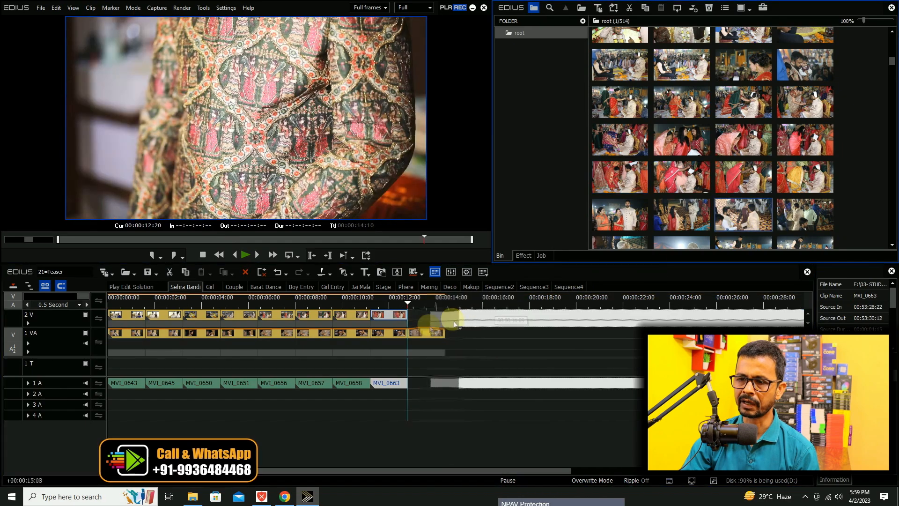
{"action": "left_click", "coordinate": [443, 300]}
{"action": "key", "text": "m"}
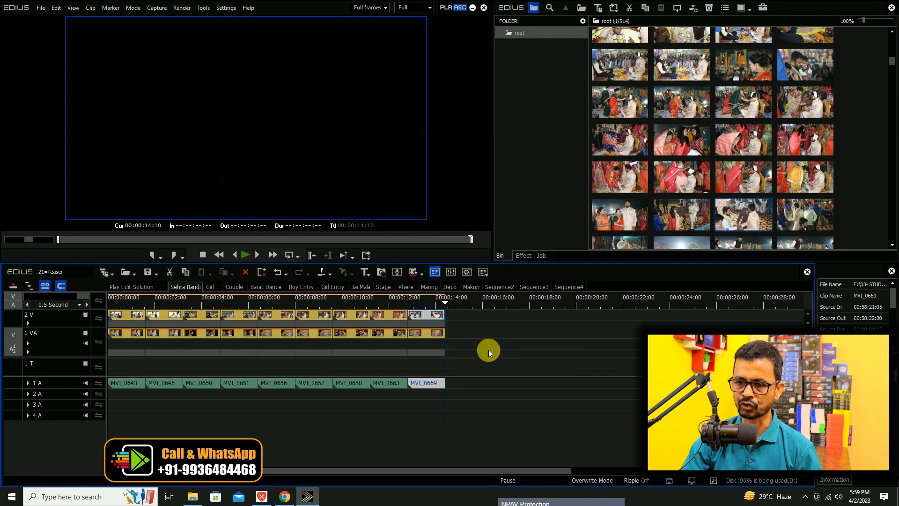
{"action": "left_click", "coordinate": [427, 302]}
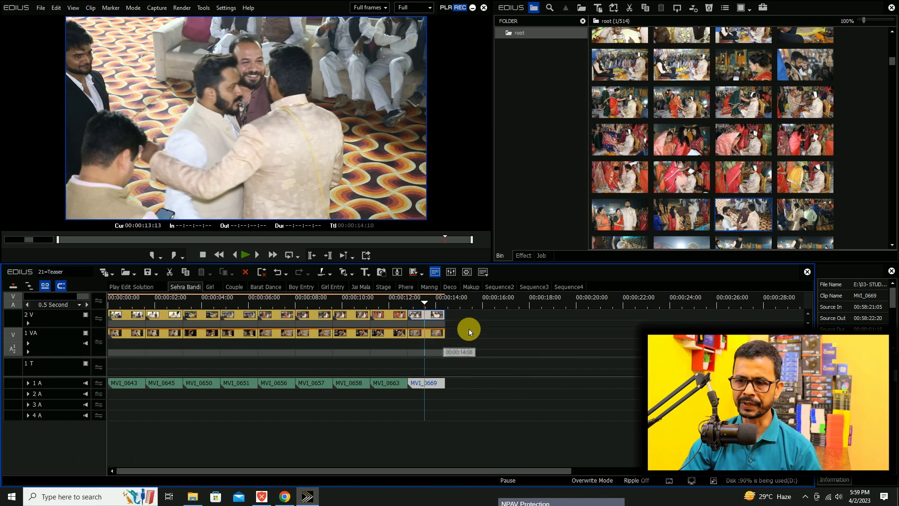
Try deleting all the sample clips on track 1 VA, and undo the deletion.
{"action": "left_click_drag", "start_coordinate": [469, 330], "coordinate": [75, 356]}
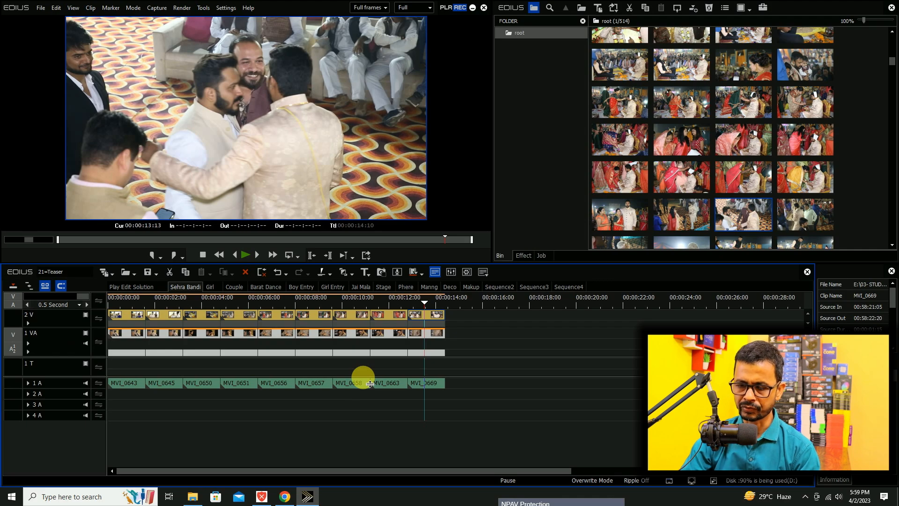
{"action": "key", "text": "Delete"}
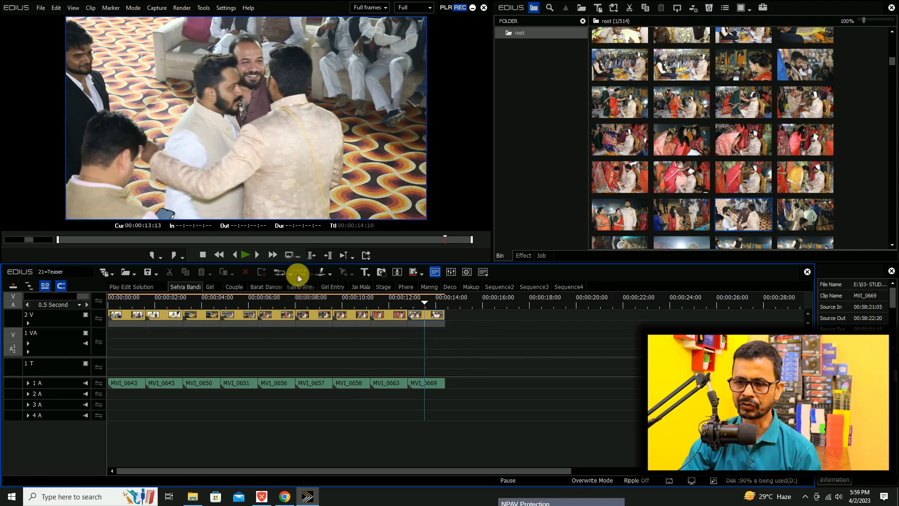
{"action": "left_click", "coordinate": [279, 275]}
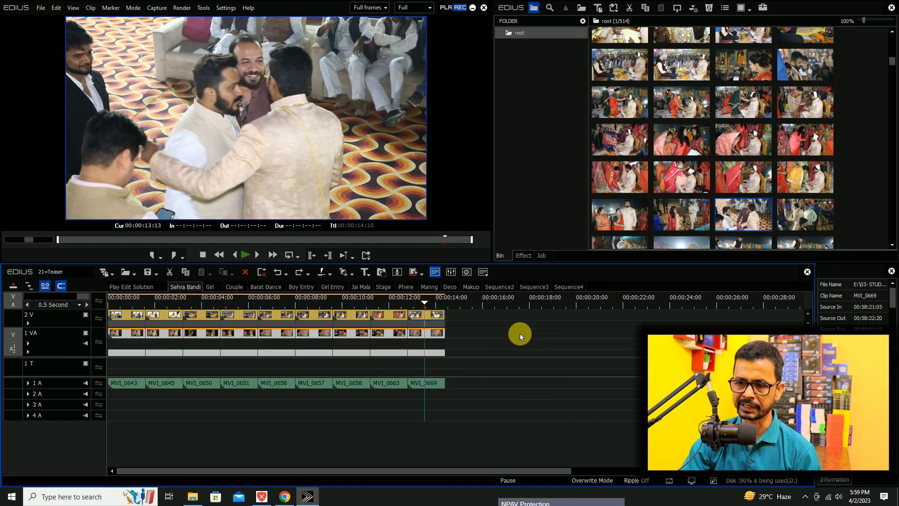
In the Girl sequence, place bride clip MVI_1679 at the start of track 2 V and trim its end to 00:00:01:15.
{"action": "left_click", "coordinate": [212, 287]}
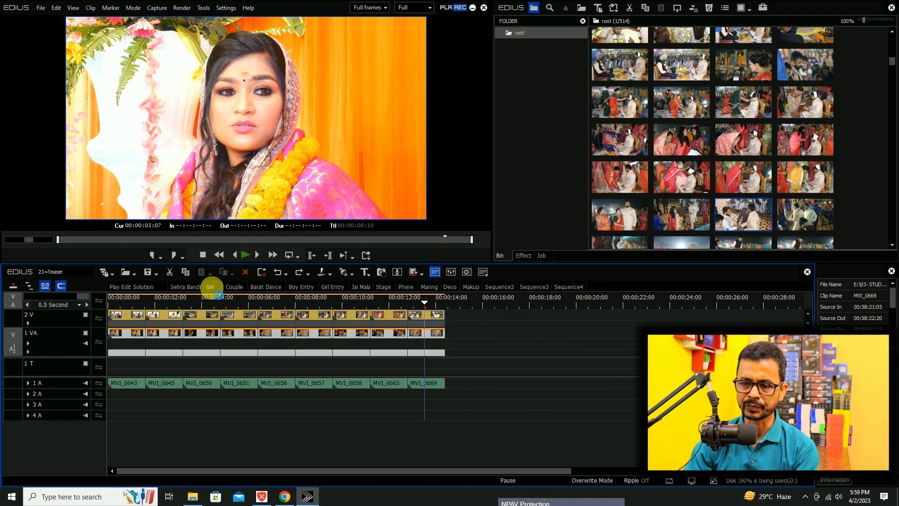
{"action": "scroll", "coordinate": [774, 211], "scroll_direction": "down", "scroll_amount": 10}
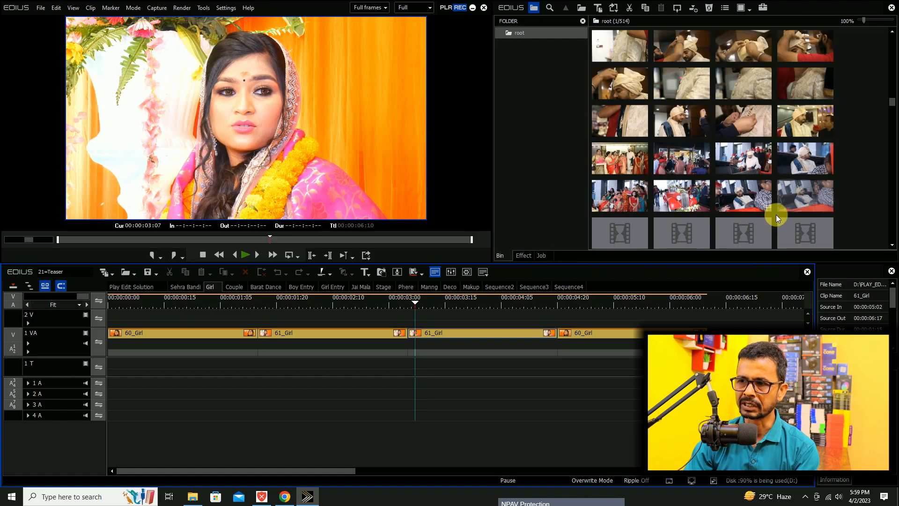
{"action": "scroll", "coordinate": [757, 215], "scroll_direction": "up", "scroll_amount": 3}
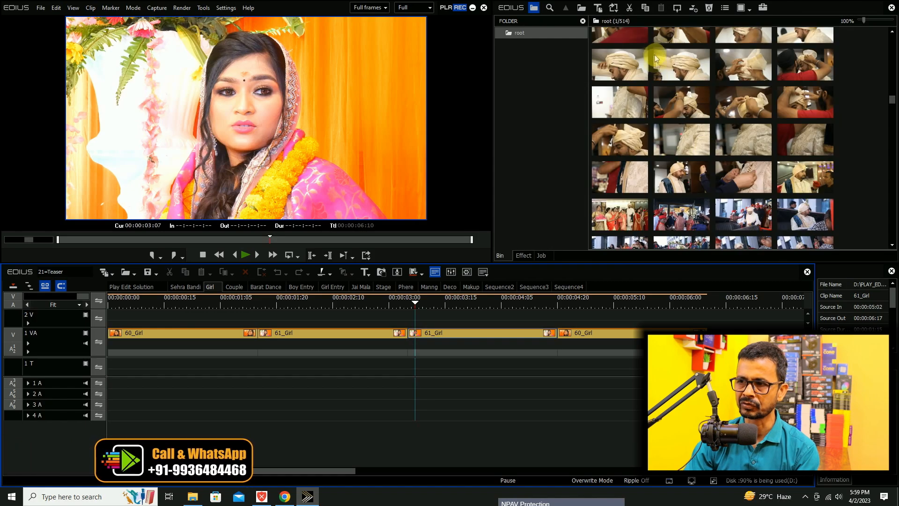
{"action": "scroll", "coordinate": [729, 177], "scroll_direction": "down", "scroll_amount": 3}
{"action": "scroll", "coordinate": [729, 177], "scroll_direction": "down", "scroll_amount": 3}
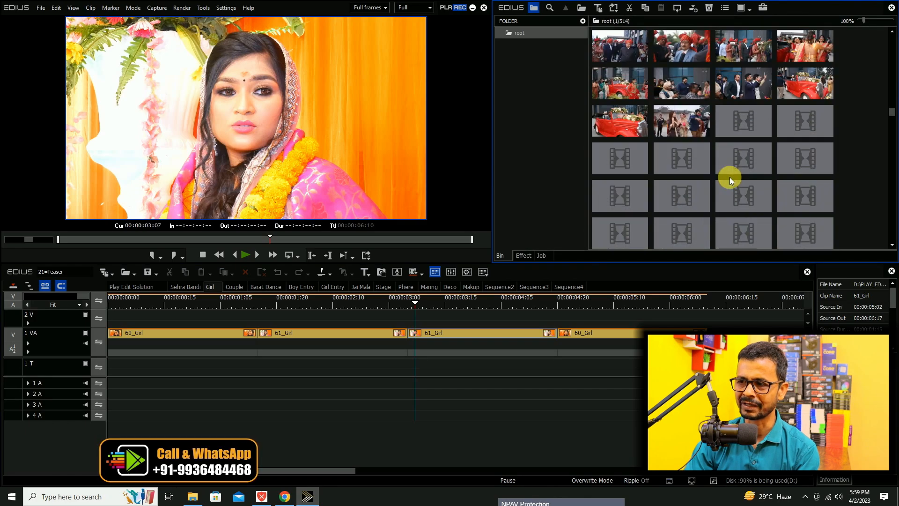
{"action": "scroll", "coordinate": [730, 178], "scroll_direction": "down", "scroll_amount": 3}
{"action": "scroll", "coordinate": [719, 200], "scroll_direction": "down", "scroll_amount": 10}
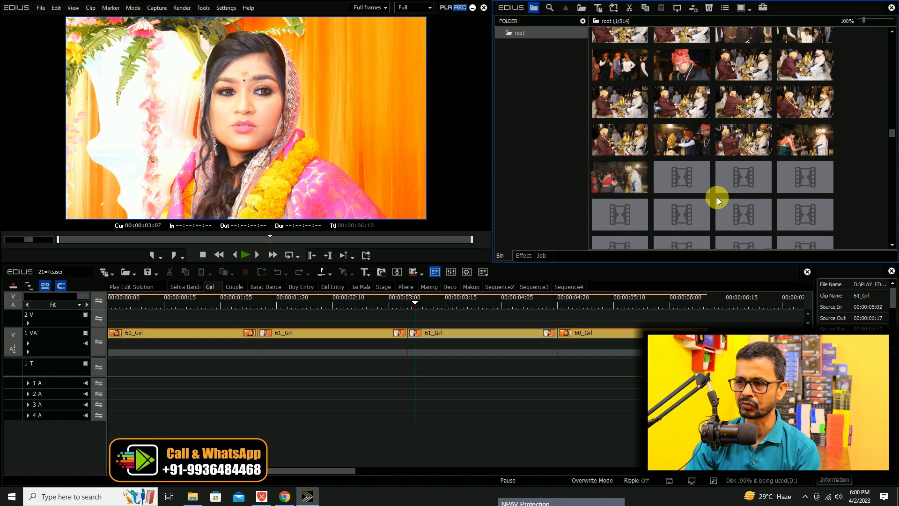
{"action": "scroll", "coordinate": [717, 198], "scroll_direction": "down", "scroll_amount": 3}
{"action": "scroll", "coordinate": [717, 201], "scroll_direction": "down", "scroll_amount": 3}
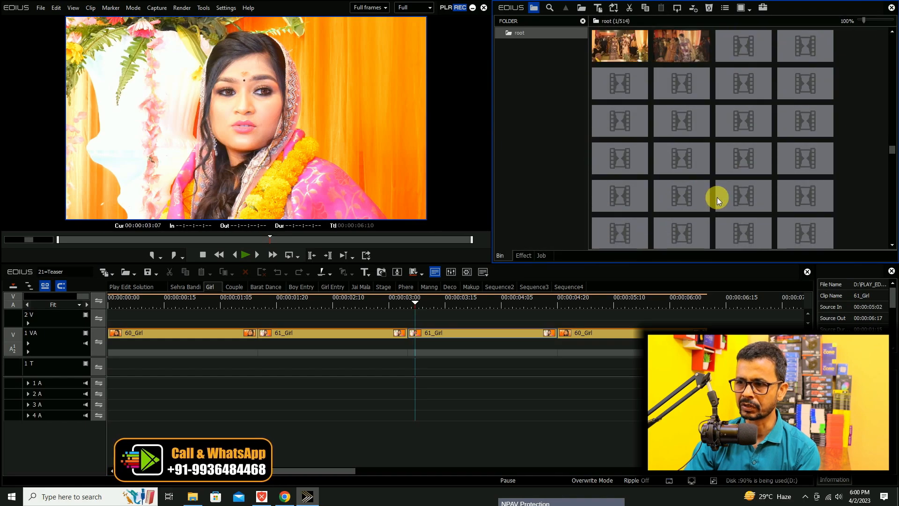
{"action": "scroll", "coordinate": [718, 201], "scroll_direction": "down", "scroll_amount": 5}
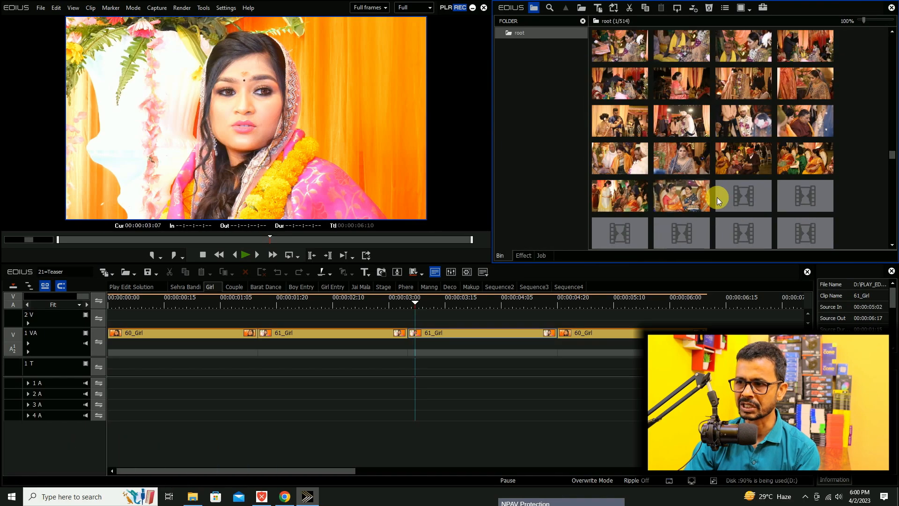
{"action": "scroll", "coordinate": [717, 200], "scroll_direction": "down", "scroll_amount": 5}
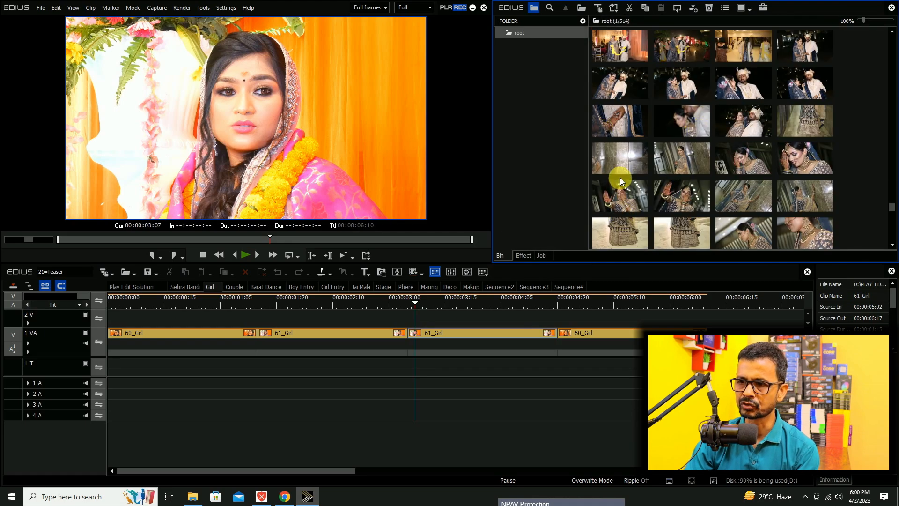
{"action": "left_click_drag", "start_coordinate": [619, 193], "coordinate": [212, 309]}
{"action": "left_click", "coordinate": [258, 303]}
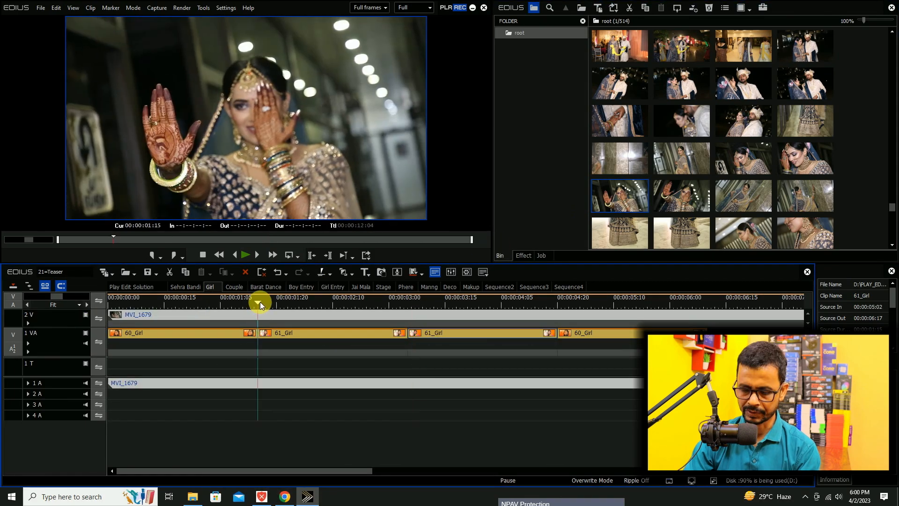
{"action": "key", "text": "m"}
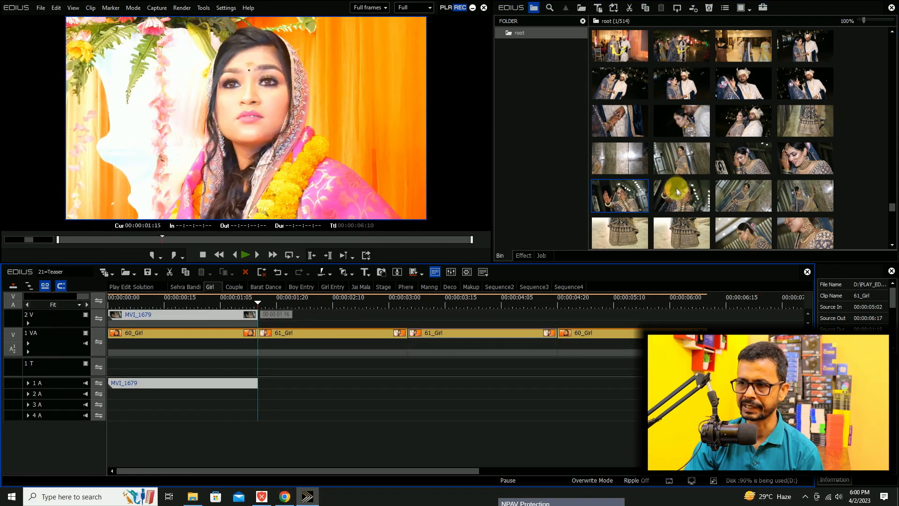
Append MVI_1680 and MVI_1681 on track 2 V, trimming their ends to 00:00:03:05 and 00:00:04:20.
{"action": "left_click_drag", "start_coordinate": [678, 193], "coordinate": [264, 325]}
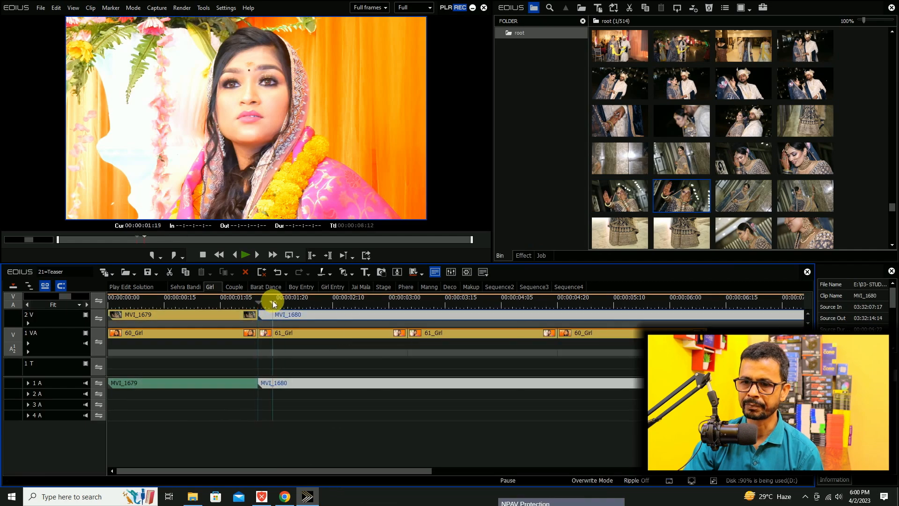
{"action": "left_click", "coordinate": [405, 300]}
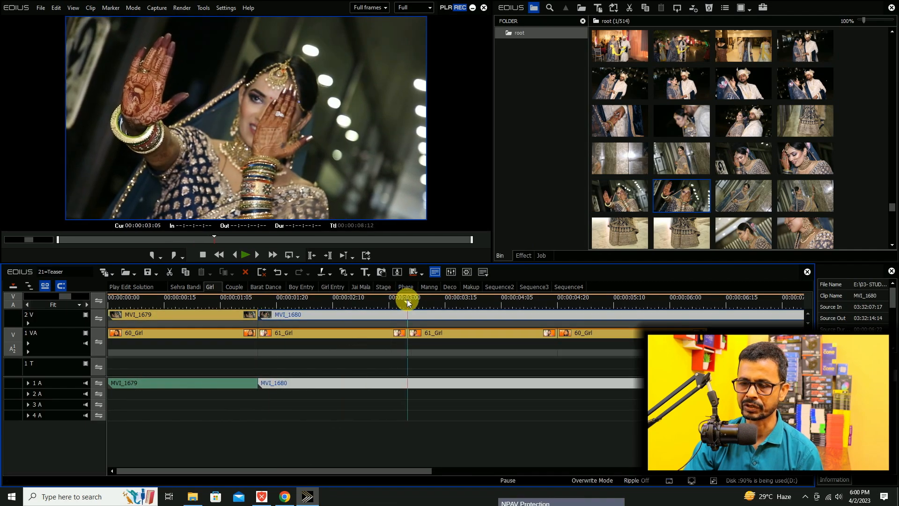
{"action": "key", "text": "m"}
{"action": "left_click_drag", "start_coordinate": [746, 198], "coordinate": [414, 323]}
{"action": "left_click_drag", "start_coordinate": [424, 303], "coordinate": [558, 303]}
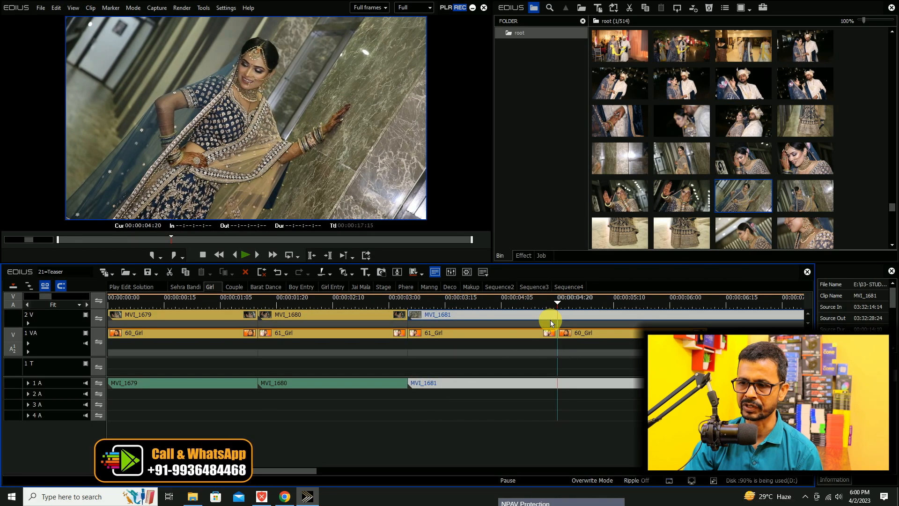
{"action": "key", "text": "m"}
Append MVI_1682 on track 2 V, cut off its beginning, close the gap after MVI_1681, and trim its end to 00:00:06:10.
{"action": "left_click_drag", "start_coordinate": [288, 468], "coordinate": [401, 463]}
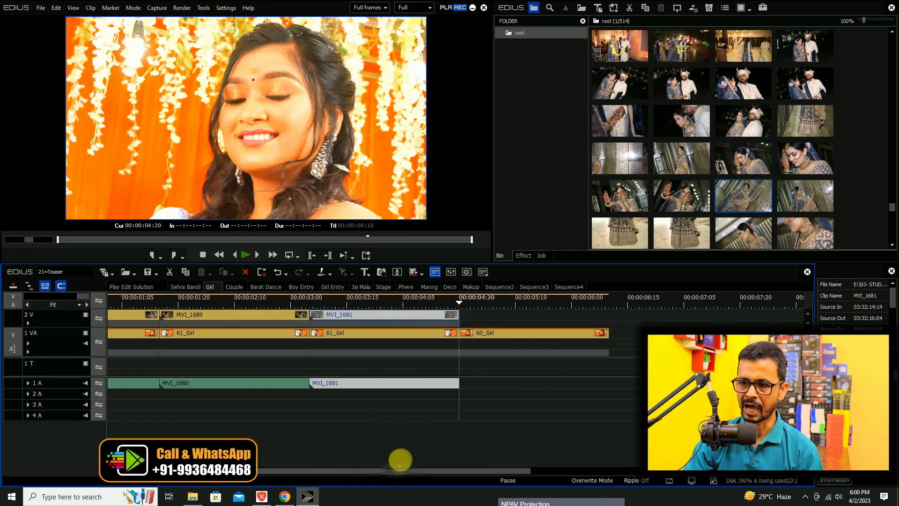
{"action": "left_click_drag", "start_coordinate": [803, 203], "coordinate": [462, 311]}
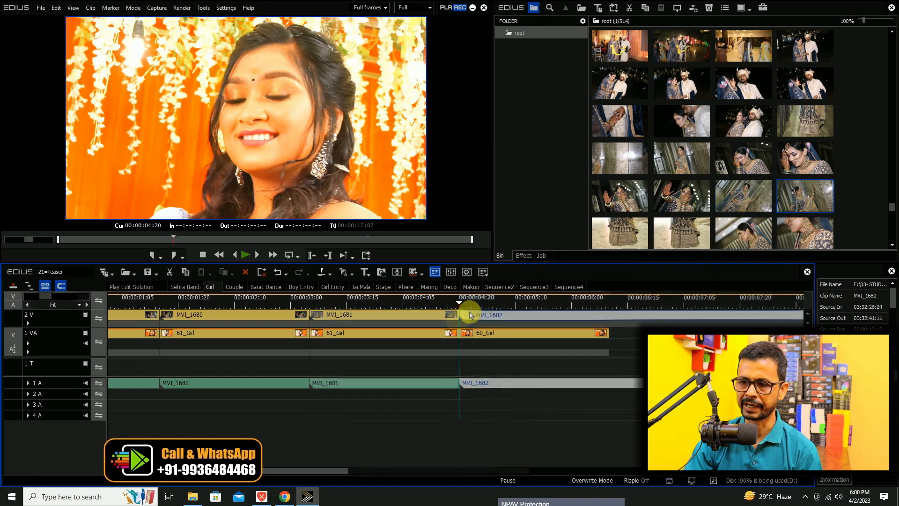
{"action": "mouse_move", "coordinate": [614, 302]}
{"action": "left_mouse_down"}
{"action": "mouse_move", "coordinate": [623, 302]}
{"action": "mouse_move", "coordinate": [610, 307]}
{"action": "left_mouse_up"}
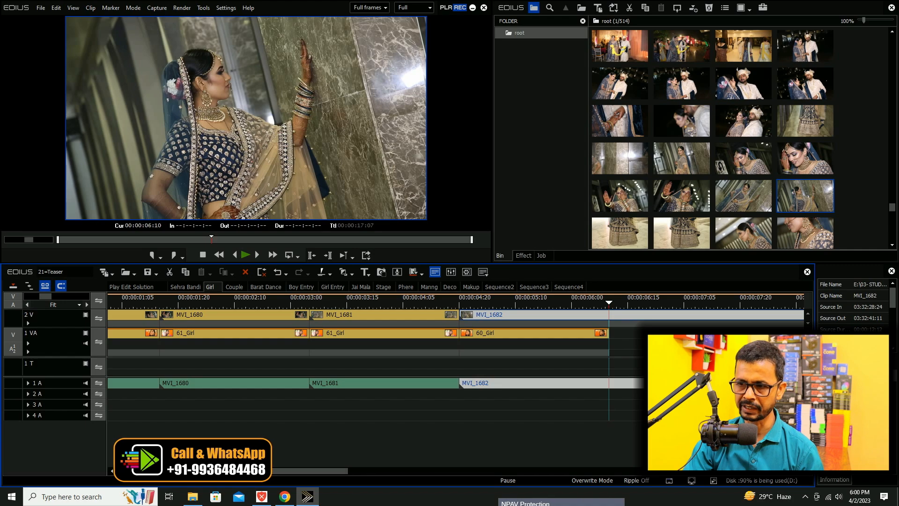
{"action": "key", "text": "n"}
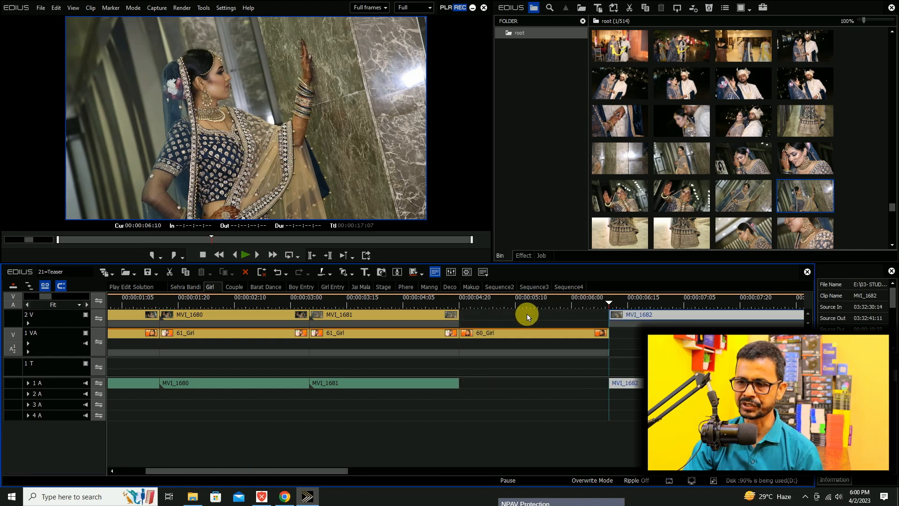
{"action": "left_click_drag", "start_coordinate": [687, 317], "coordinate": [543, 330]}
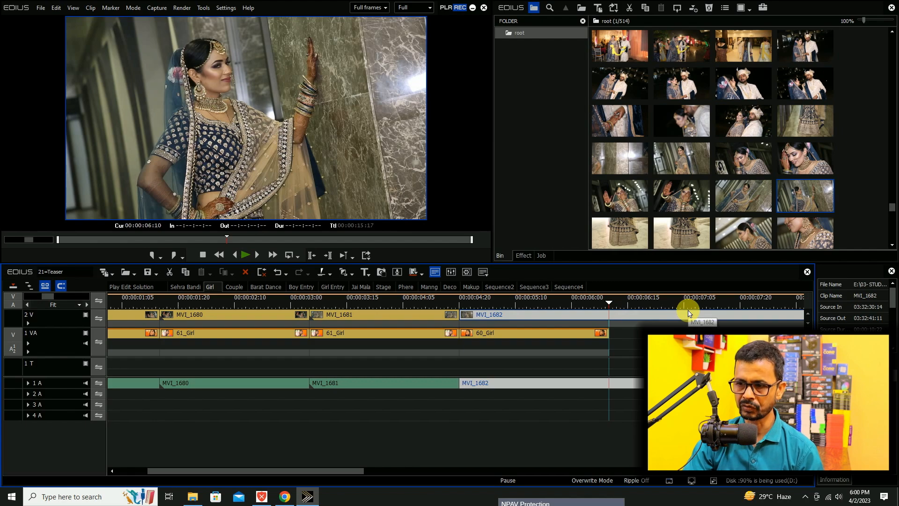
{"action": "key", "text": "m"}
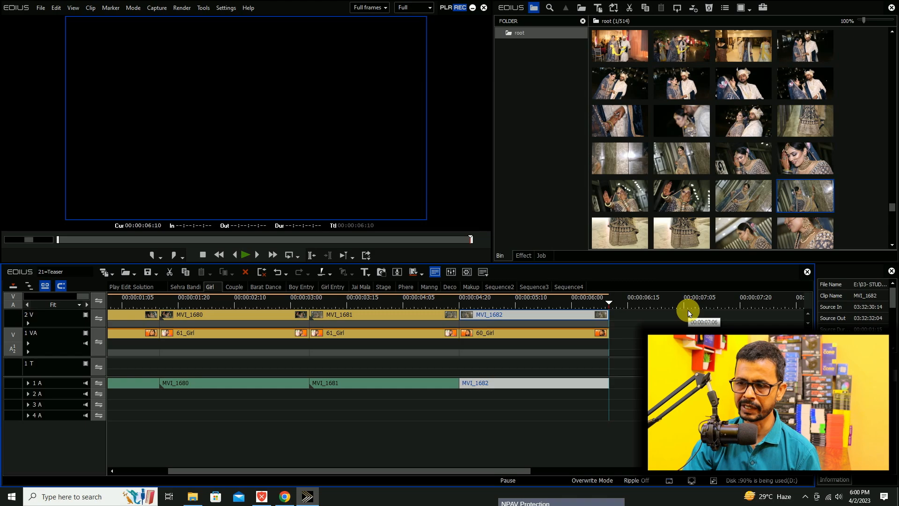
View the sample clips in the Couple sequence, and preview the Play Edit Solution sequence at 00:00:04:07.
{"action": "left_click", "coordinate": [234, 286]}
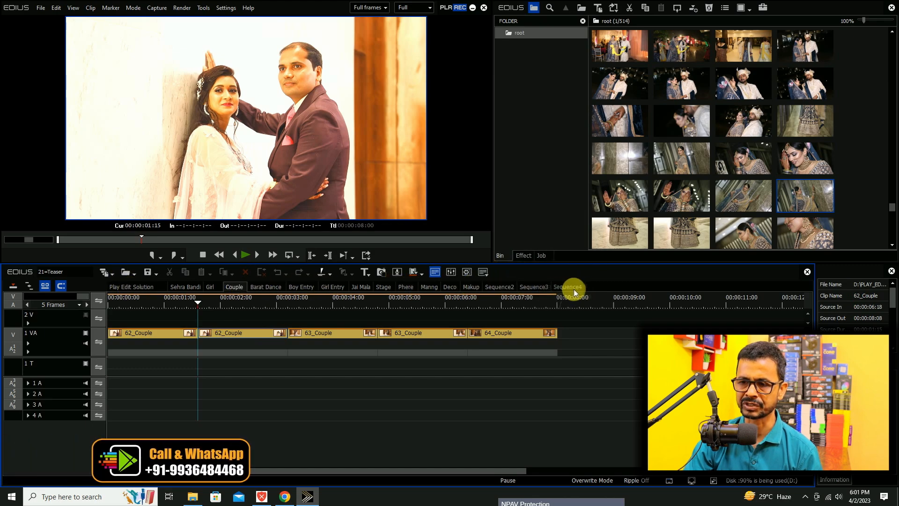
{"action": "left_click", "coordinate": [126, 288]}
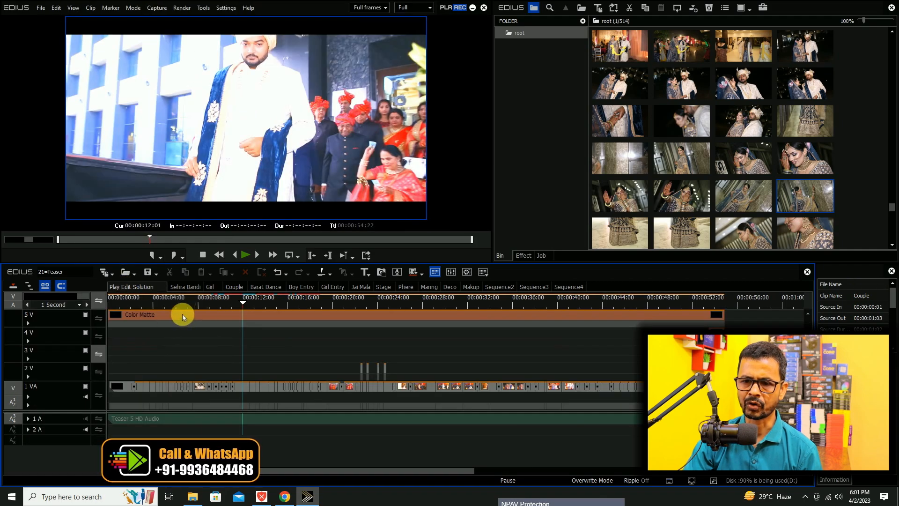
{"action": "mouse_move", "coordinate": [156, 305]}
{"action": "left_mouse_down"}
{"action": "mouse_move", "coordinate": [125, 307]}
{"action": "mouse_move", "coordinate": [170, 301]}
{"action": "left_mouse_up"}
{"action": "scroll", "coordinate": [260, 308], "scroll_direction": "up", "scroll_amount": 3}
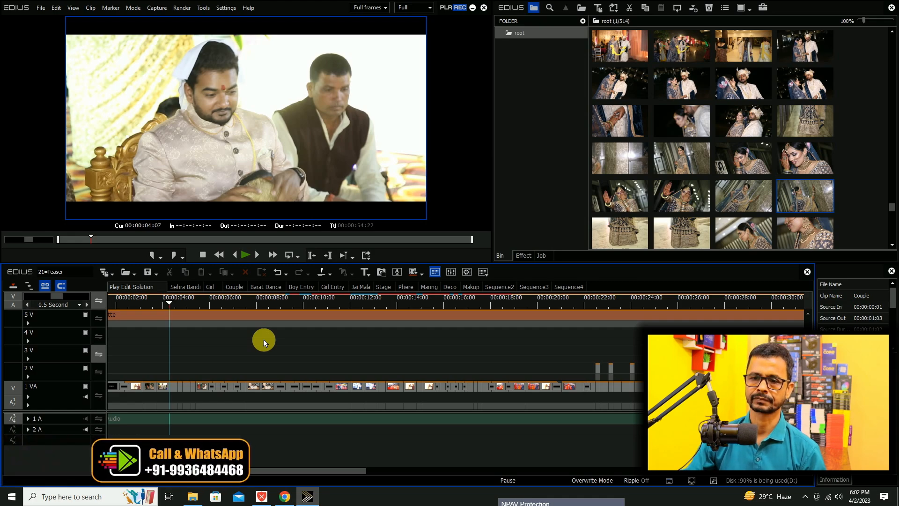
Open the 01 - Wedding Teaser project via the Teaser Project folder in 26- New Project 2023__Play_Edit_Solution, without saving the current project.
{"action": "left_click", "coordinate": [123, 274]}
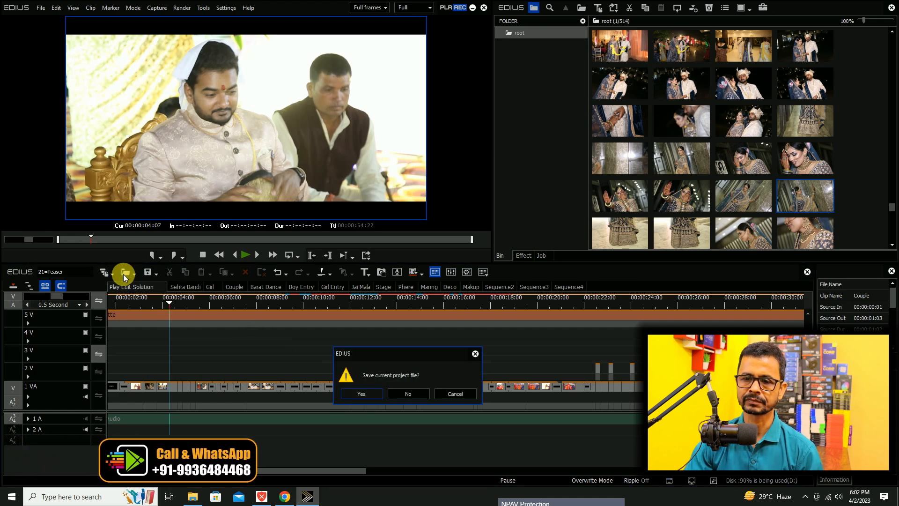
{"action": "left_click", "coordinate": [407, 395]}
{"action": "left_click", "coordinate": [34, 129]}
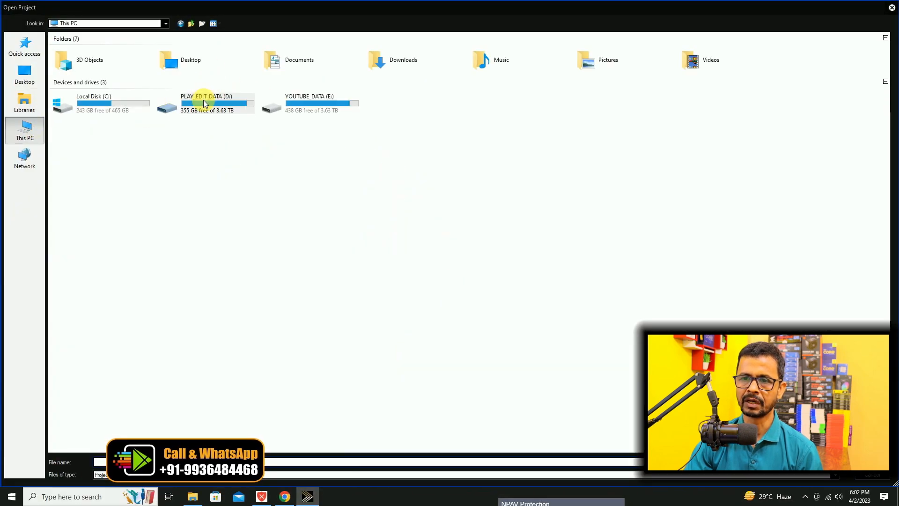
{"action": "double_click", "coordinate": [200, 96]}
{"action": "double_click", "coordinate": [124, 55]}
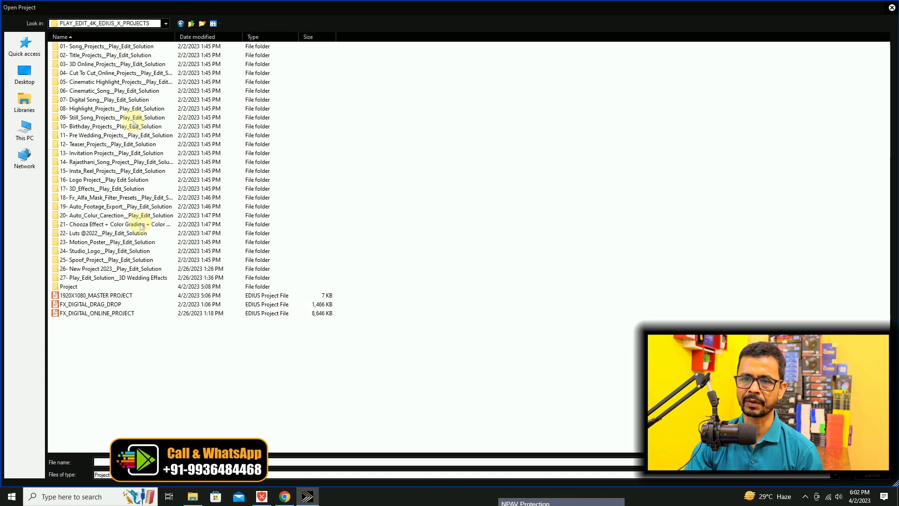
{"action": "double_click", "coordinate": [117, 269]}
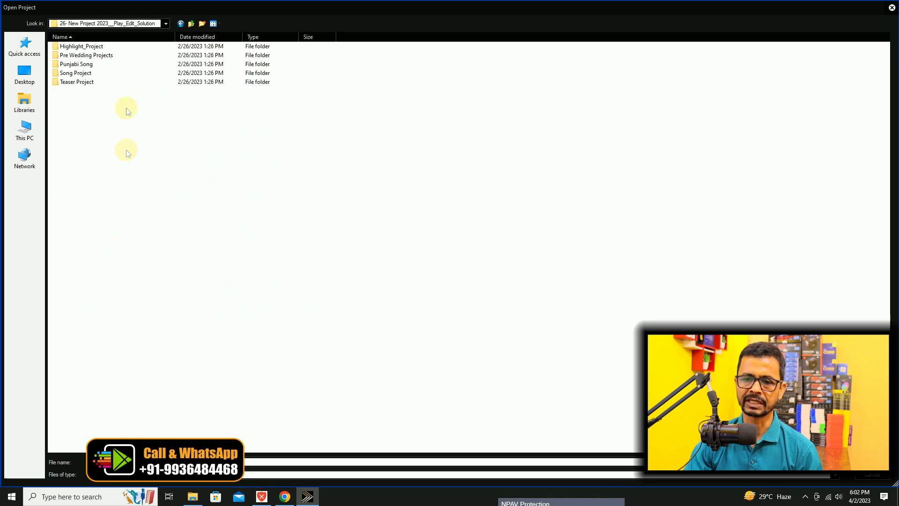
{"action": "double_click", "coordinate": [78, 82]}
{"action": "double_click", "coordinate": [80, 47]}
{"action": "left_click", "coordinate": [80, 46]}
{"action": "double_click", "coordinate": [80, 47]}
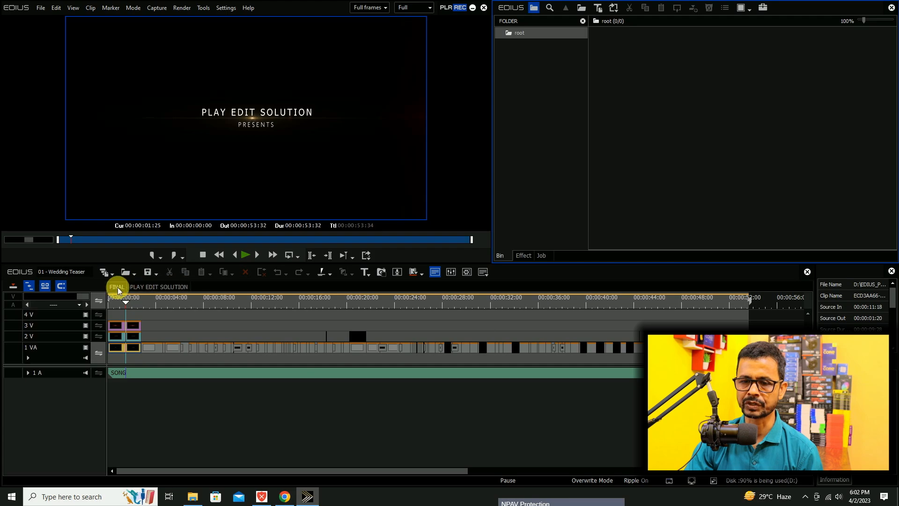
Switch to the PLAY EDIT SOLUTION sequence and import all clips from the 09=CM_Highlight Footage folder into the bin.
{"action": "left_click", "coordinate": [164, 288]}
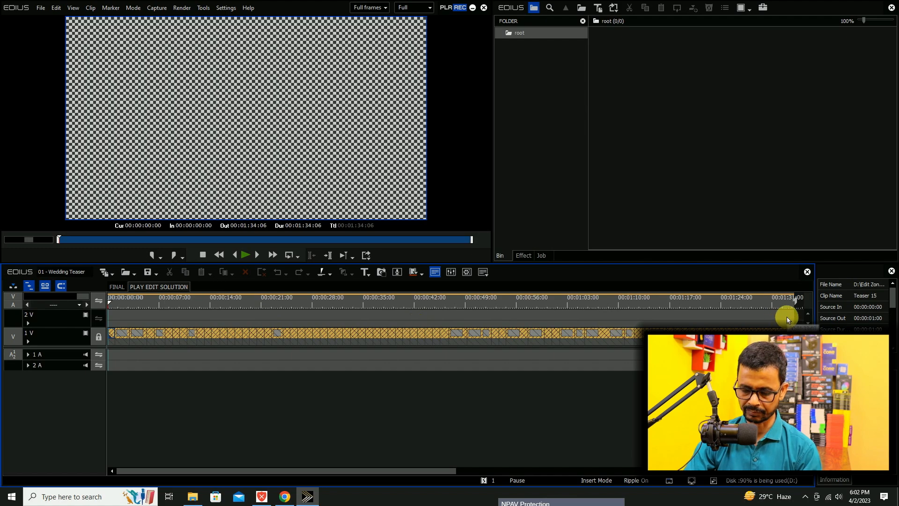
{"action": "key", "text": "ctrl+0"}
{"action": "key", "text": "ctrl+0"}
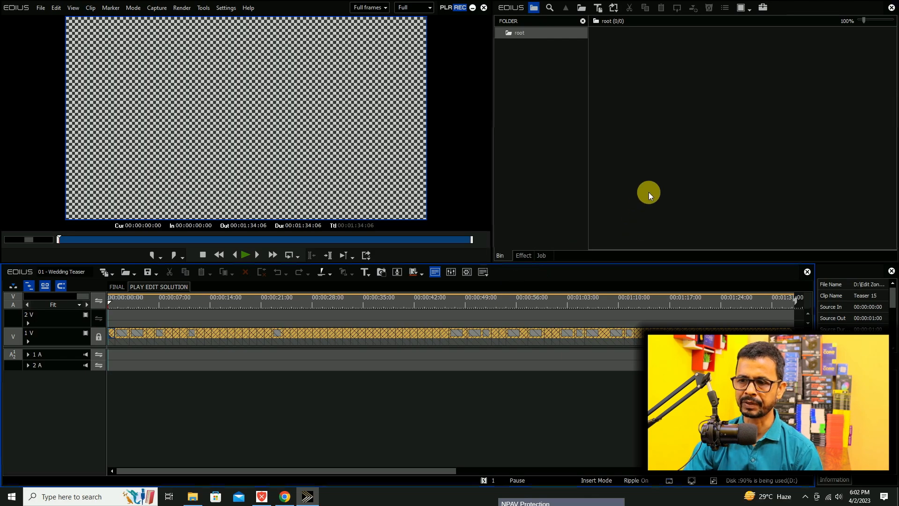
{"action": "double_click", "coordinate": [649, 194]}
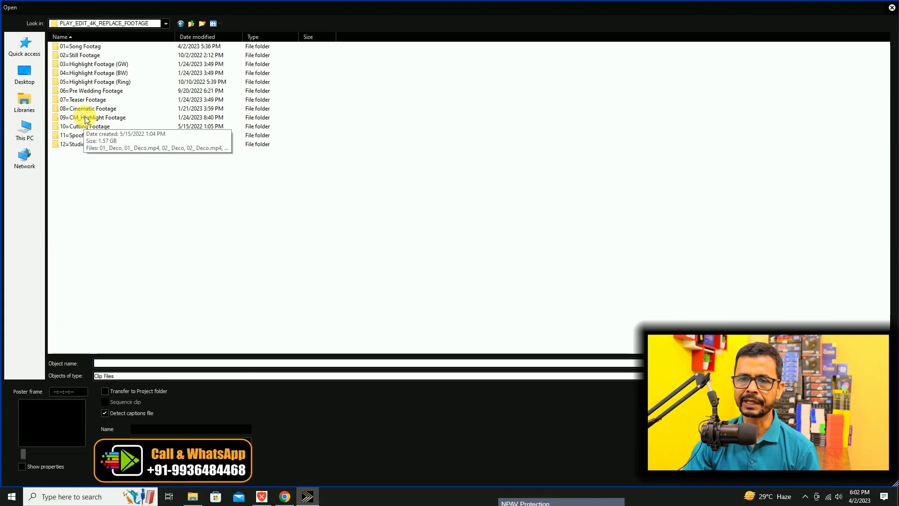
{"action": "double_click", "coordinate": [86, 118]}
{"action": "left_click", "coordinate": [231, 126]}
{"action": "key", "text": "ctrl+a"}
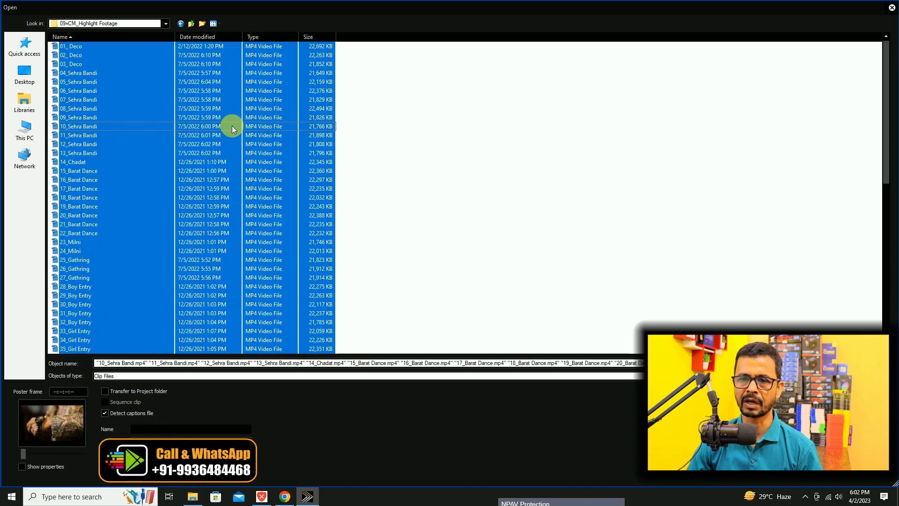
{"action": "key", "text": "Return"}
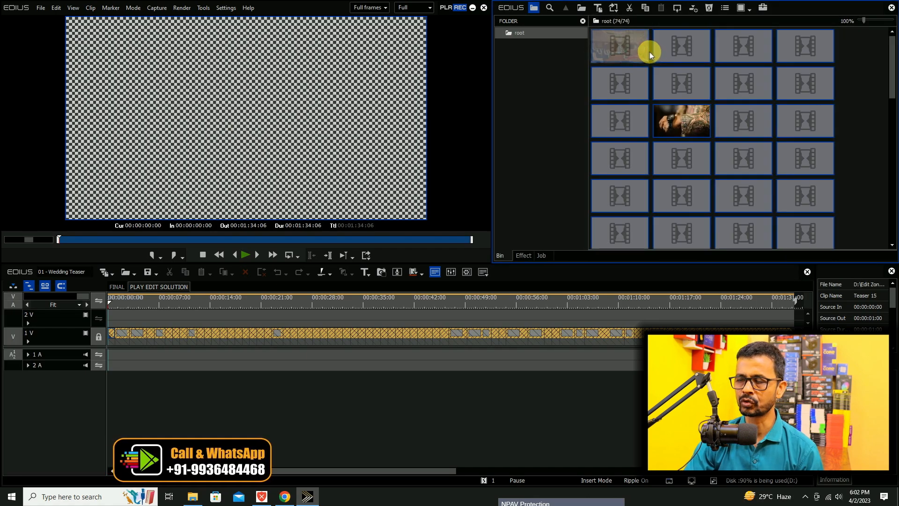
Place all imported bin clips on track 2 V from the sequence start, and ripple-trim the end of 01_ Deco to 00:00:01:00.
{"action": "left_click_drag", "start_coordinate": [628, 49], "coordinate": [115, 316]}
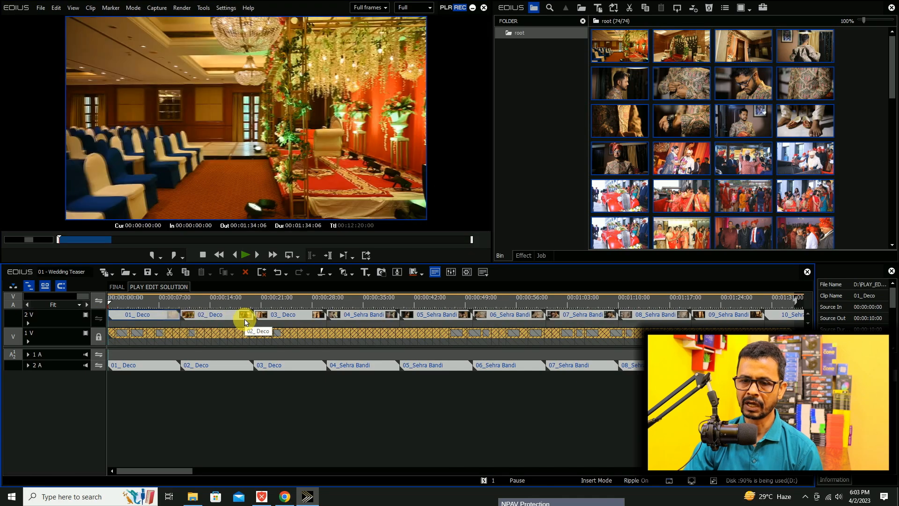
{"action": "left_click", "coordinate": [115, 304]}
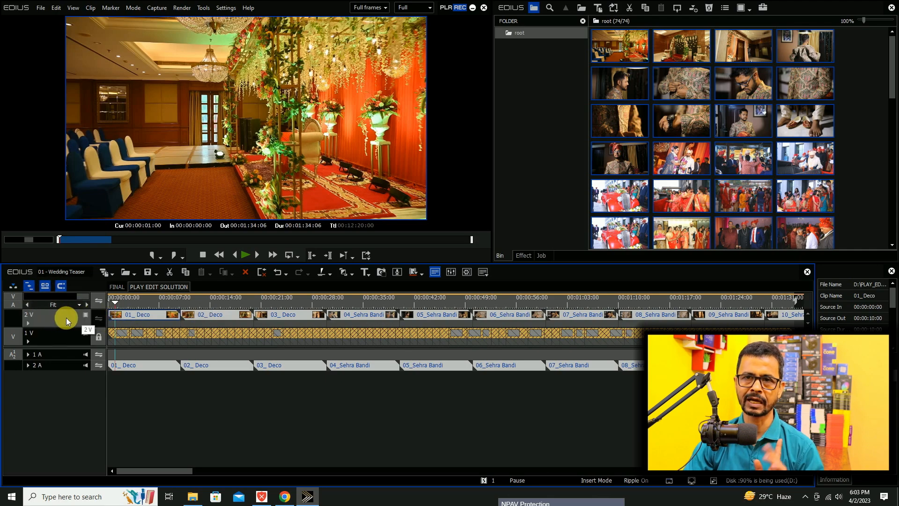
{"action": "left_click", "coordinate": [143, 315]}
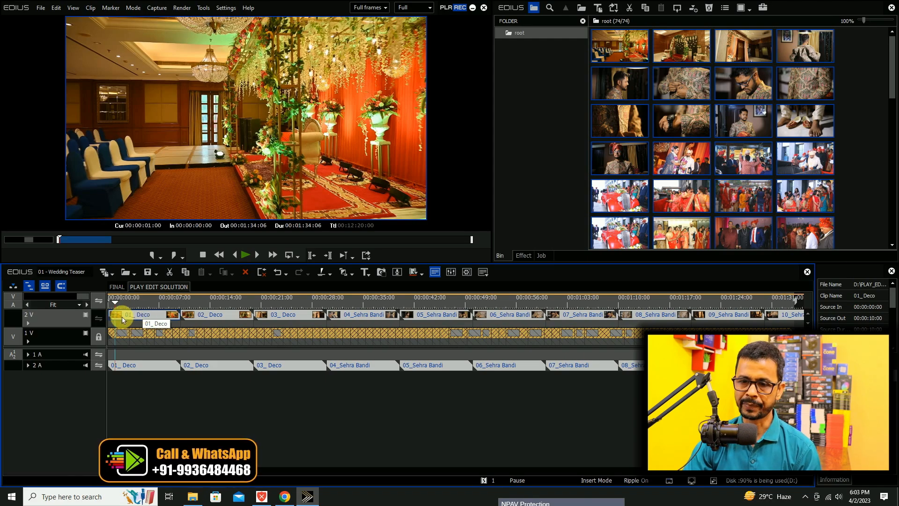
{"action": "key", "text": "Delete"}
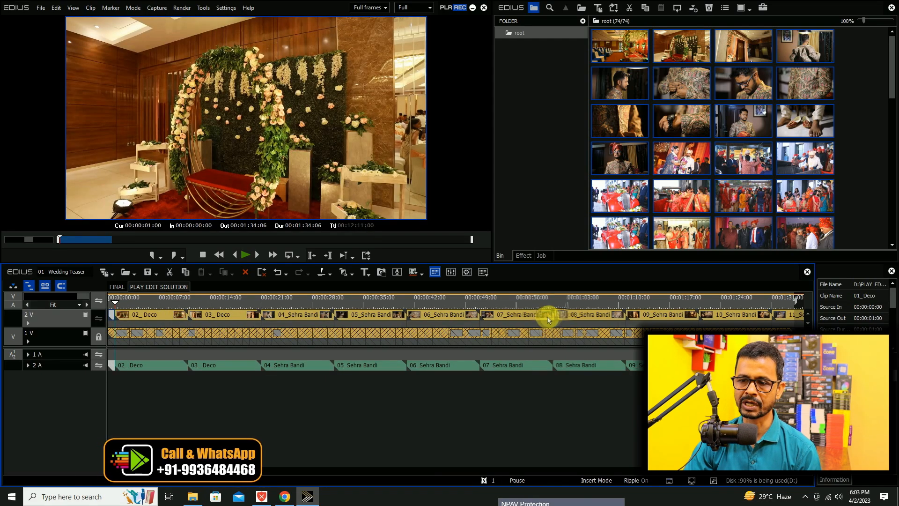
Ripple-trim the ends of 02_ Deco to 00:00:03:00 and 03_ Deco to 00:00:05:17, and shorten 04_Sehra Bandi.
{"action": "left_click", "coordinate": [127, 300]}
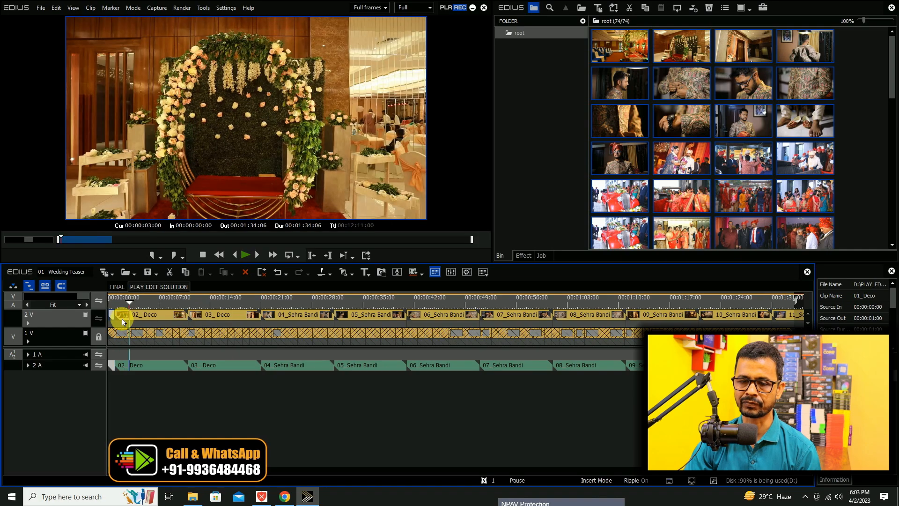
{"action": "left_click", "coordinate": [121, 319]}
{"action": "key", "text": "Delete"}
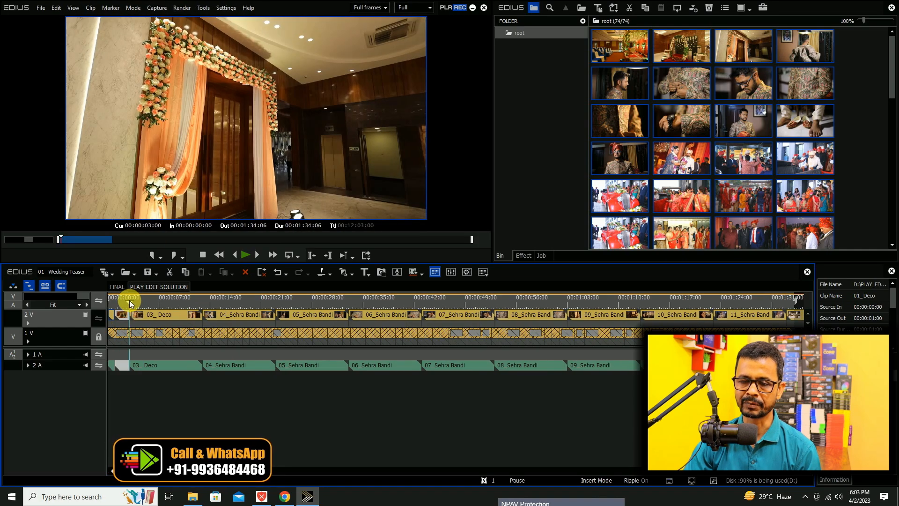
{"action": "left_click_drag", "start_coordinate": [136, 301], "coordinate": [151, 300]}
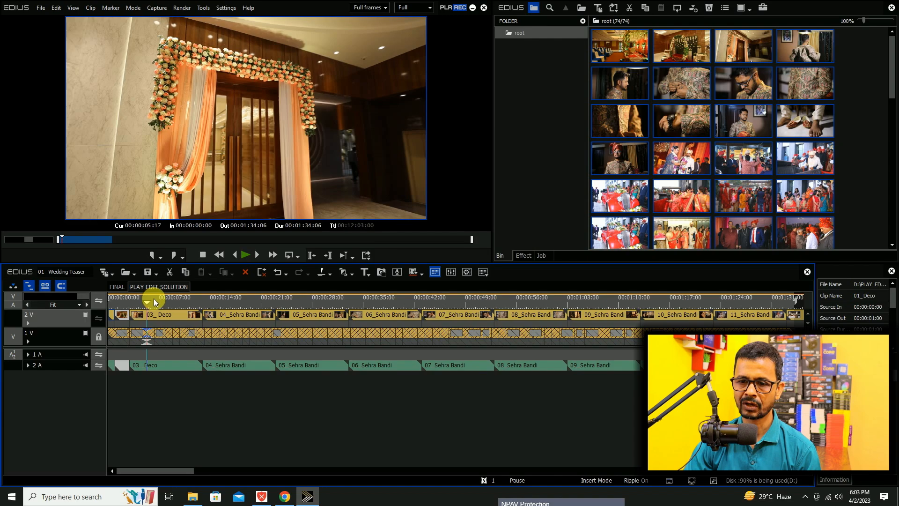
{"action": "key", "text": "alt+]"}
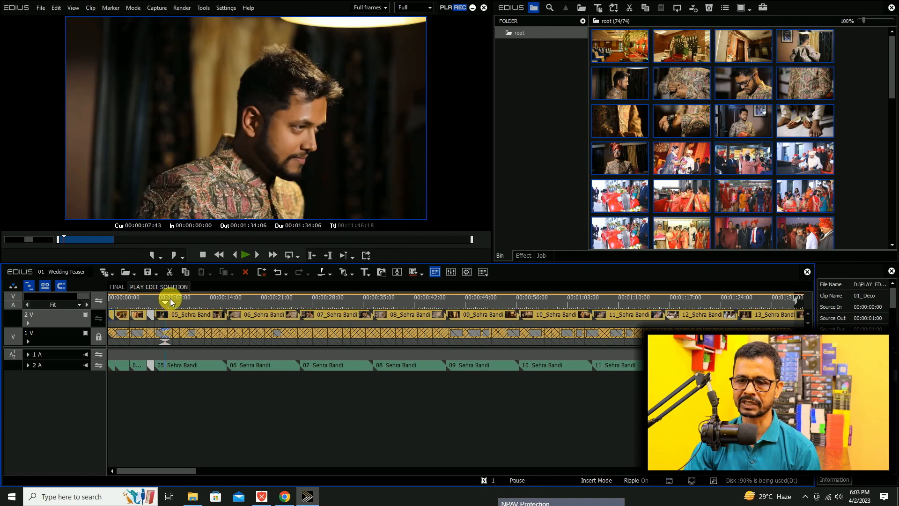
Ripple-trim the ends of clips 05 to 09_Sehra Bandi to 00:00:07:43, 00:00:08:44, 00:00:09:44, 00:00:10:44 and 00:00:12:12.
{"action": "key", "text": "alt+m"}
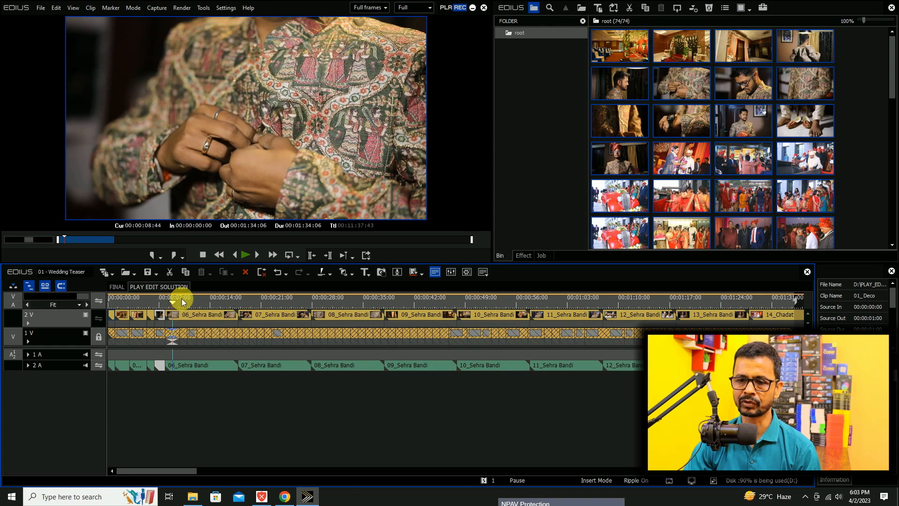
{"action": "key", "text": "alt+]"}
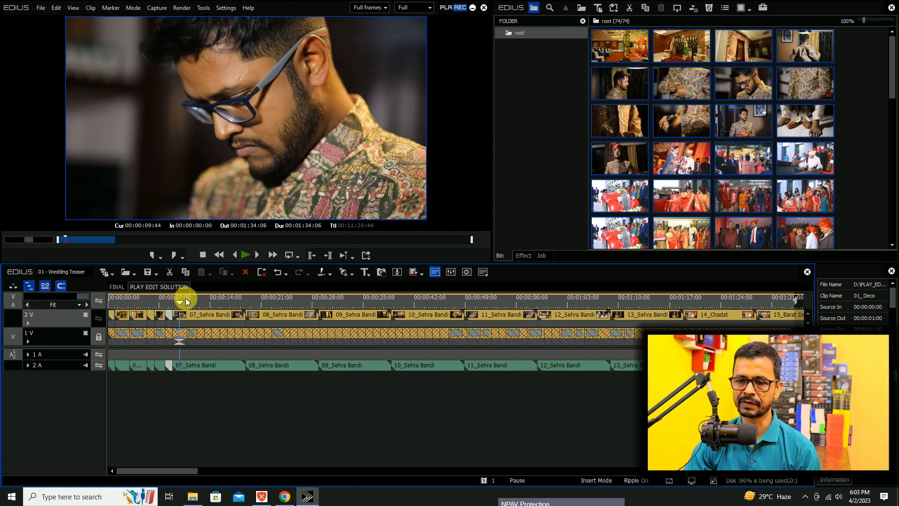
{"action": "key", "text": "alt+]"}
{"action": "key", "text": "alt+]"}
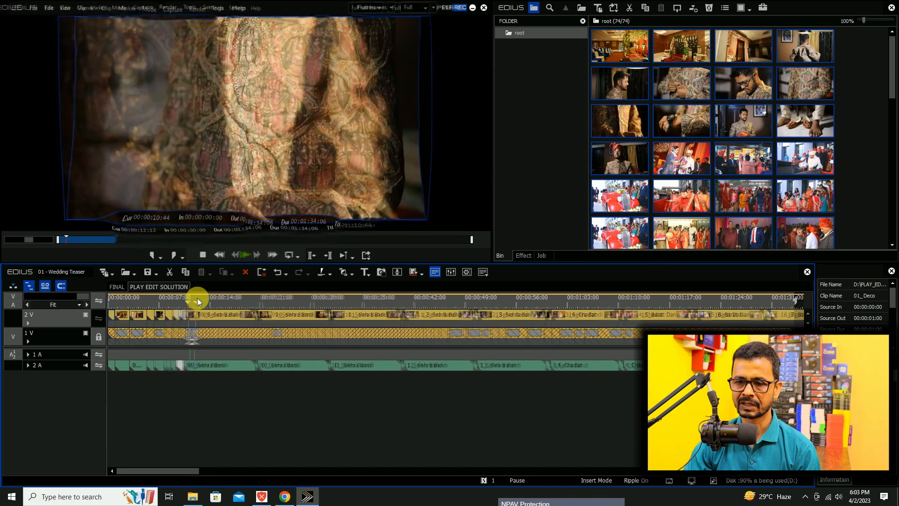
Ripple-trim the ends of clips 10 to 13_Sehra Bandi and 14_Chadat to 00:00:13:12, 00:00:14:12, 00:00:15:17, 00:00:16:19 and 00:00:17:20.
{"action": "key", "text": "alt+]"}
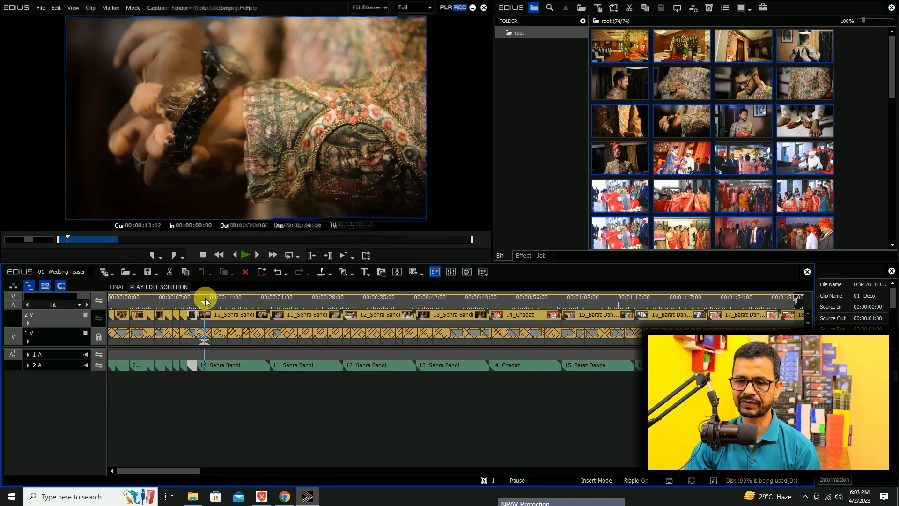
{"action": "left_click", "coordinate": [212, 299]}
{"action": "key", "text": "alt+]"}
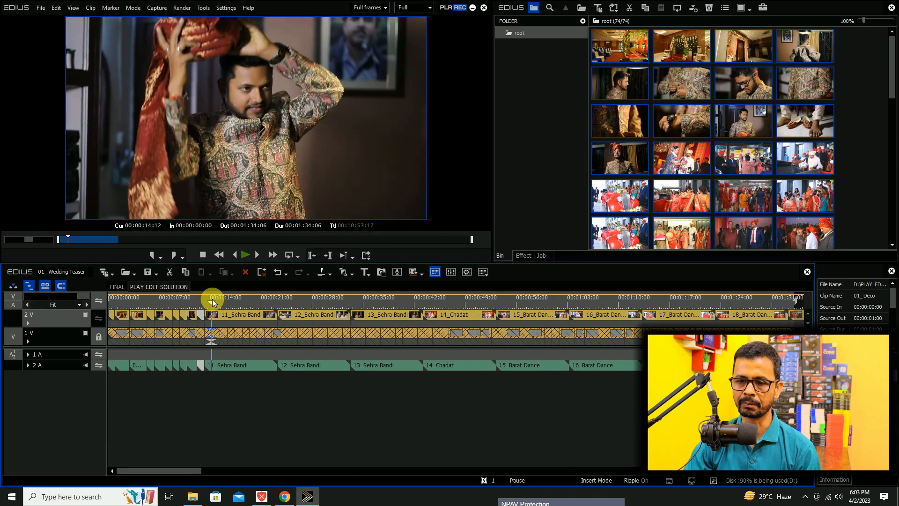
{"action": "left_click", "coordinate": [222, 299]}
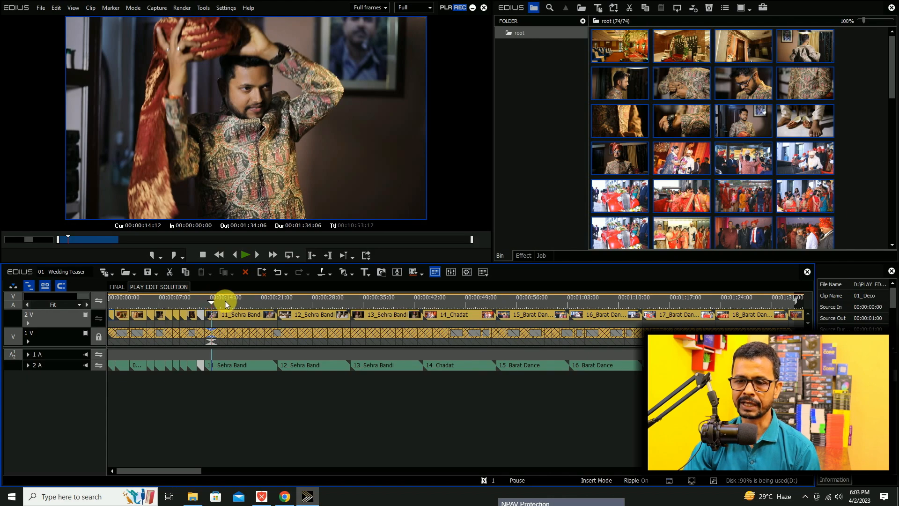
{"action": "key", "text": "alt+]"}
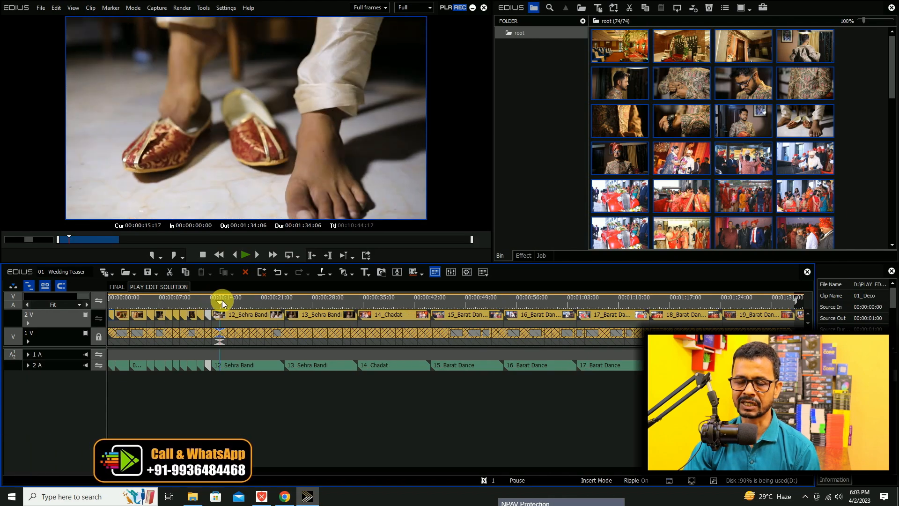
{"action": "left_click", "coordinate": [227, 300]}
{"action": "key", "text": "alt+]"}
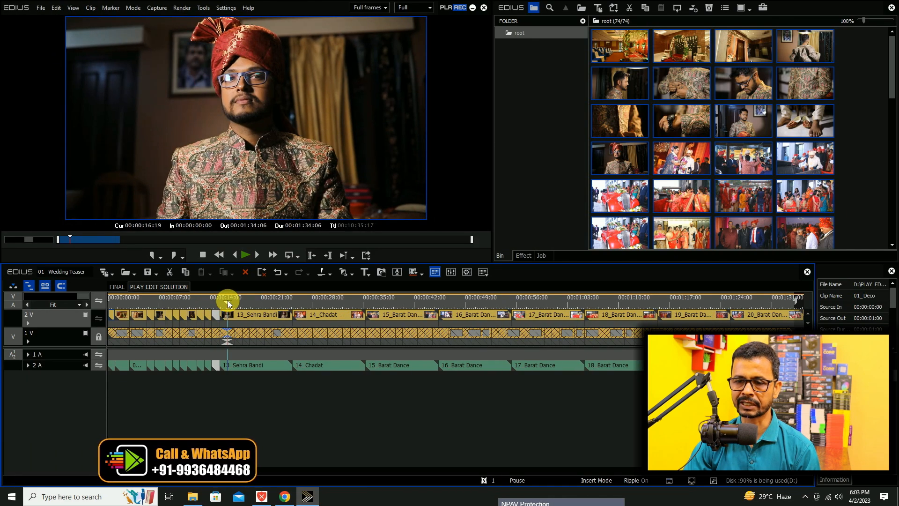
{"action": "left_click", "coordinate": [235, 300]}
{"action": "key", "text": "alt+]"}
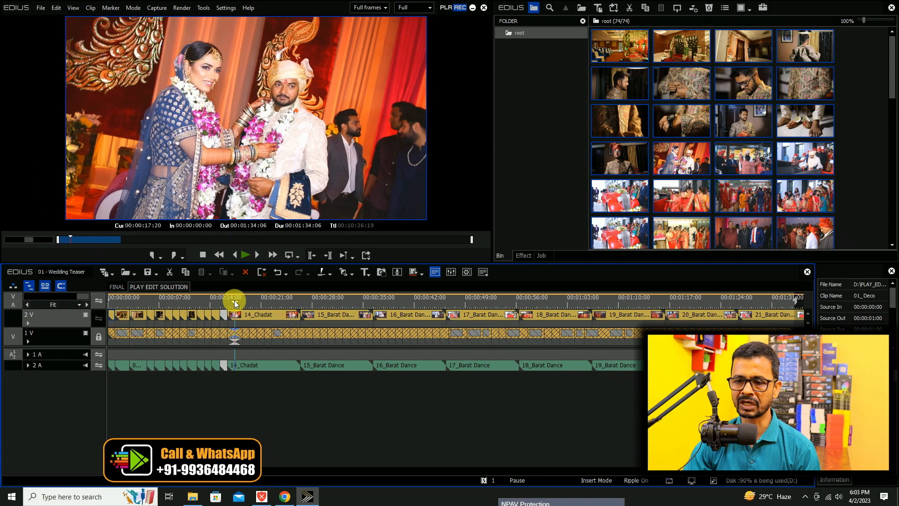
{"action": "key", "text": "alt+]"}
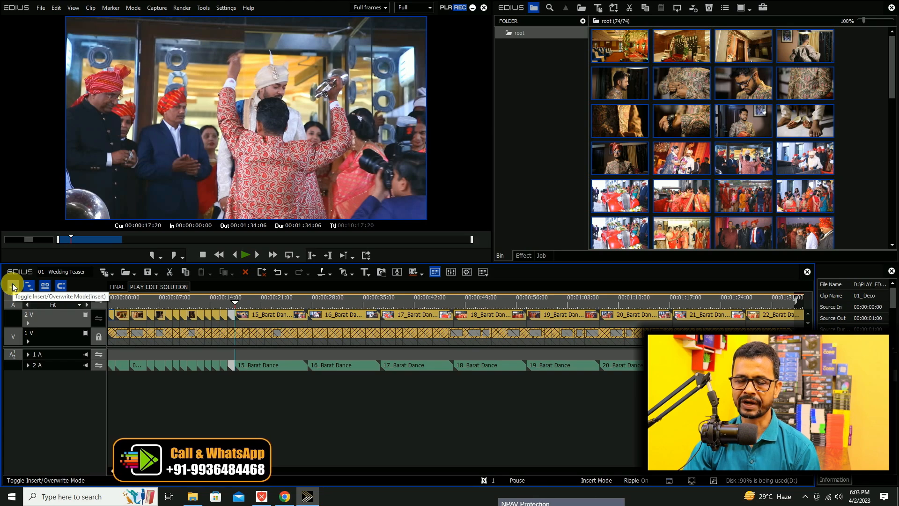
Trim the ends of 15_Barat Dance to 00:00:18:21 and 16_Barat Dance to 00:00:19:22, and switch the timeline to Overwrite Mode.
{"action": "left_click", "coordinate": [13, 286]}
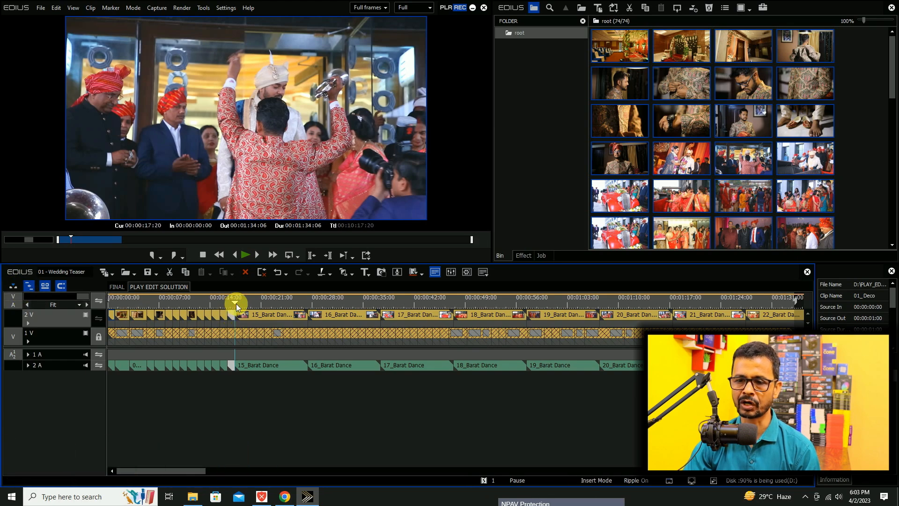
{"action": "left_click_drag", "start_coordinate": [236, 304], "coordinate": [251, 304]}
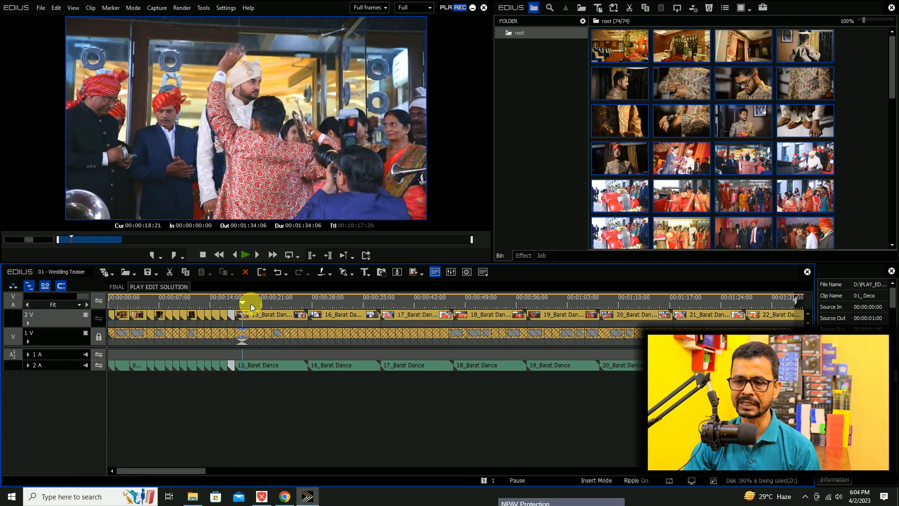
{"action": "left_click", "coordinate": [261, 315]}
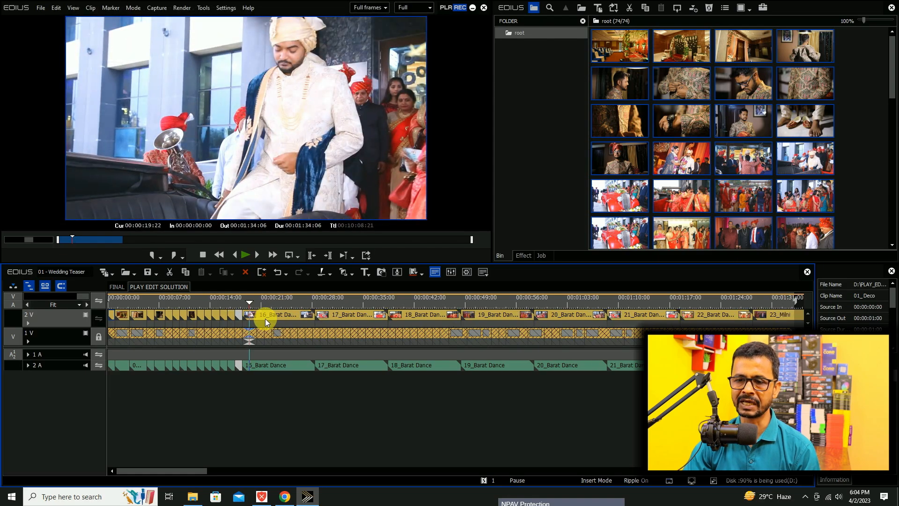
{"action": "key", "text": "Delete"}
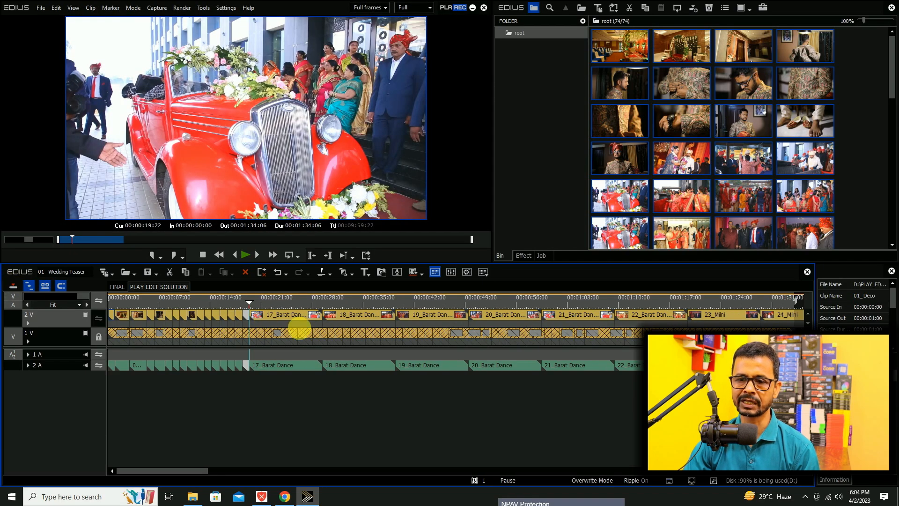
Try trimming the end of 17_Barat Dance to 00:00:20:23 in Overwrite Mode, and undo that trim.
{"action": "left_click", "coordinate": [257, 307]}
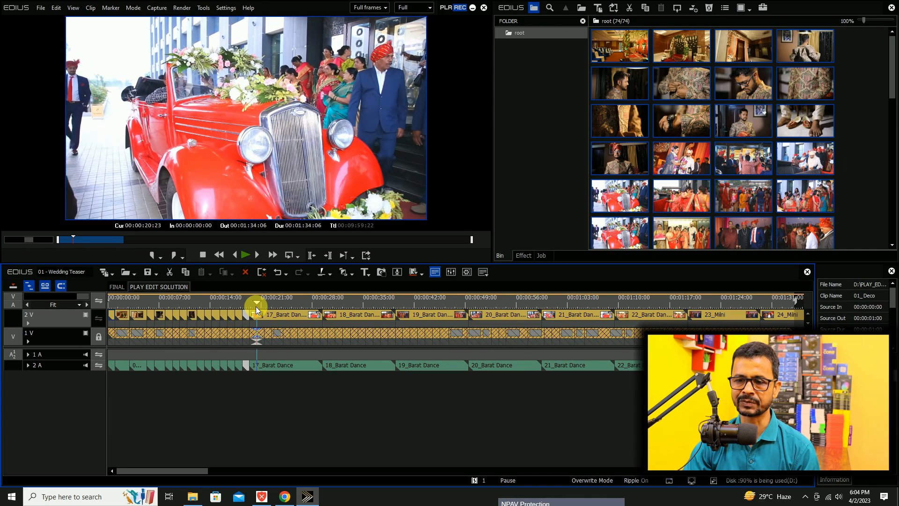
{"action": "key", "text": "Delete"}
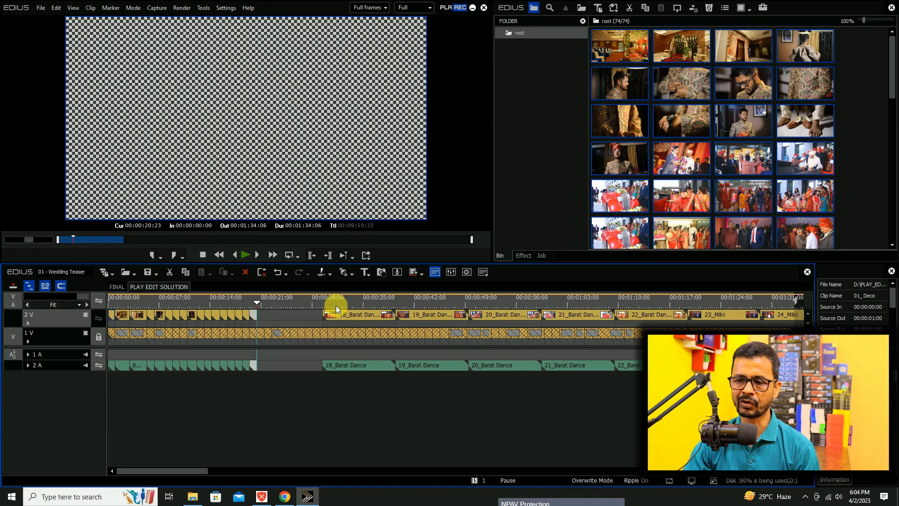
{"action": "left_click_drag", "start_coordinate": [336, 305], "coordinate": [272, 309]}
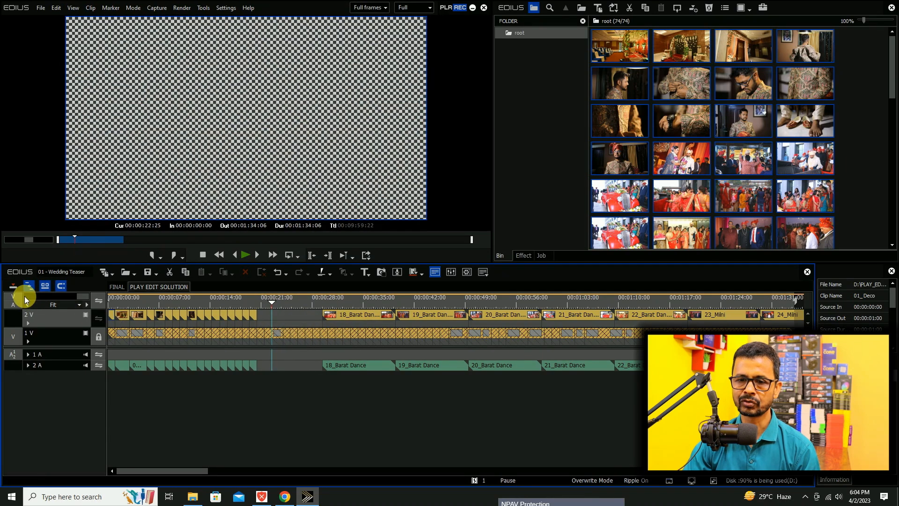
{"action": "left_click", "coordinate": [13, 286]}
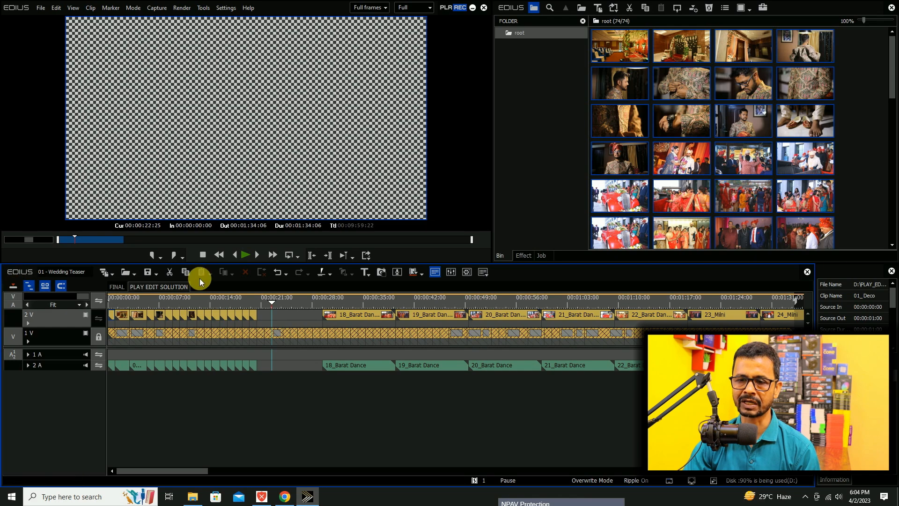
{"action": "left_click", "coordinate": [277, 273]}
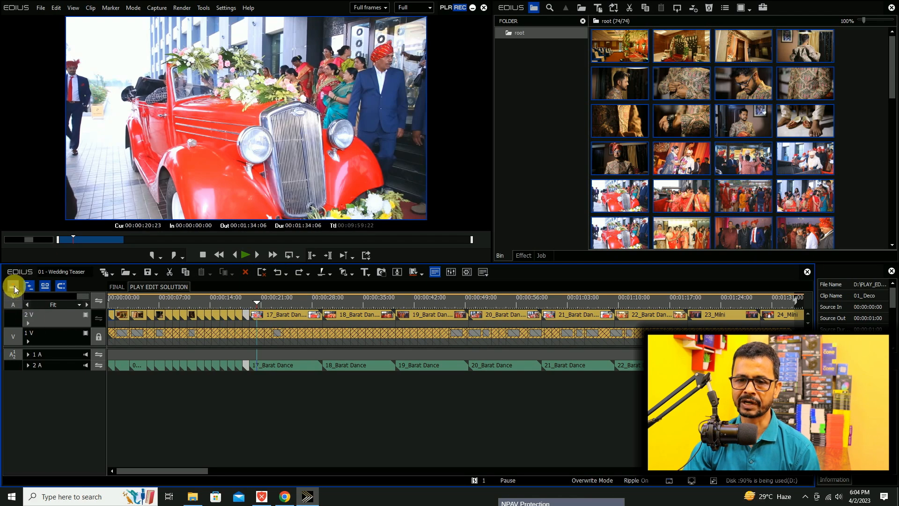
Return to Insert Mode and ripple-trim the ends of clips 17 to 20_Barat Dance to 00:00:20:23, 00:00:21:24, 00:00:22:25 and 00:00:24:00.
{"action": "left_click", "coordinate": [14, 288]}
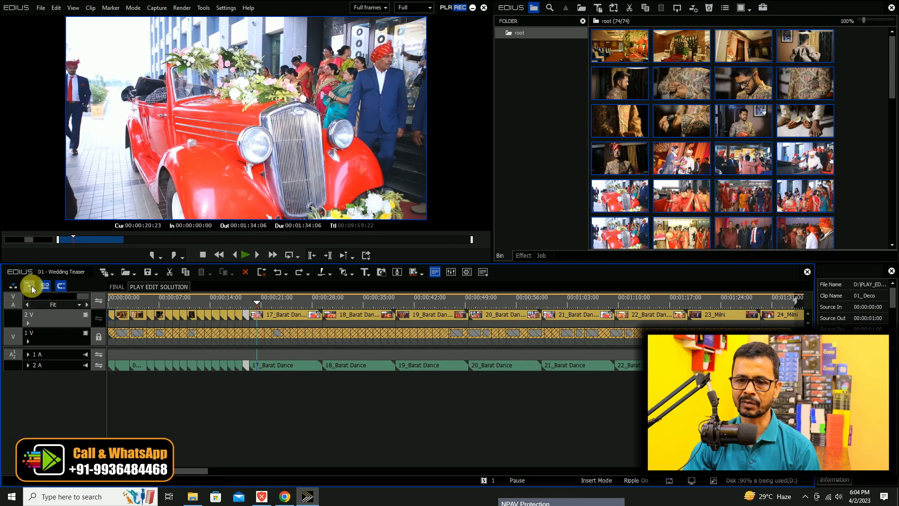
{"action": "key", "text": "m"}
{"action": "left_click", "coordinate": [265, 304]}
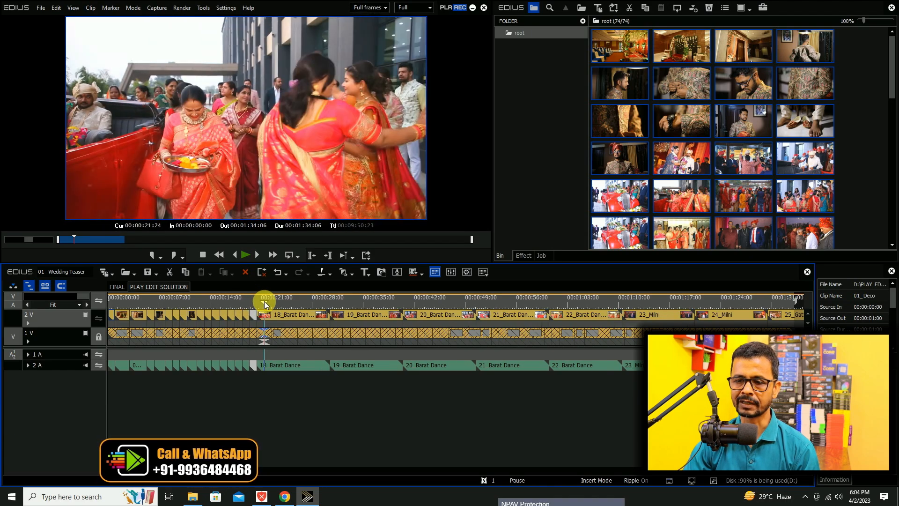
{"action": "key", "text": "m"}
{"action": "left_click", "coordinate": [274, 303]}
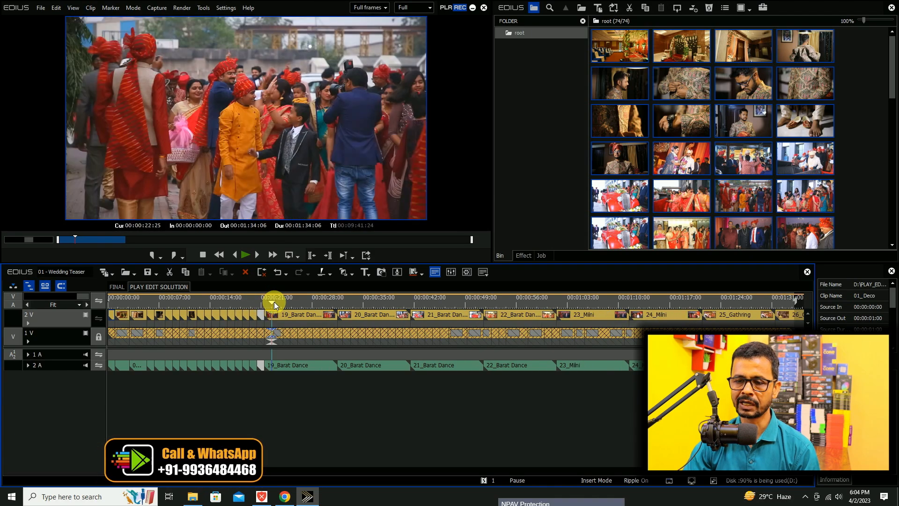
{"action": "key", "text": "m"}
{"action": "left_click", "coordinate": [277, 302]}
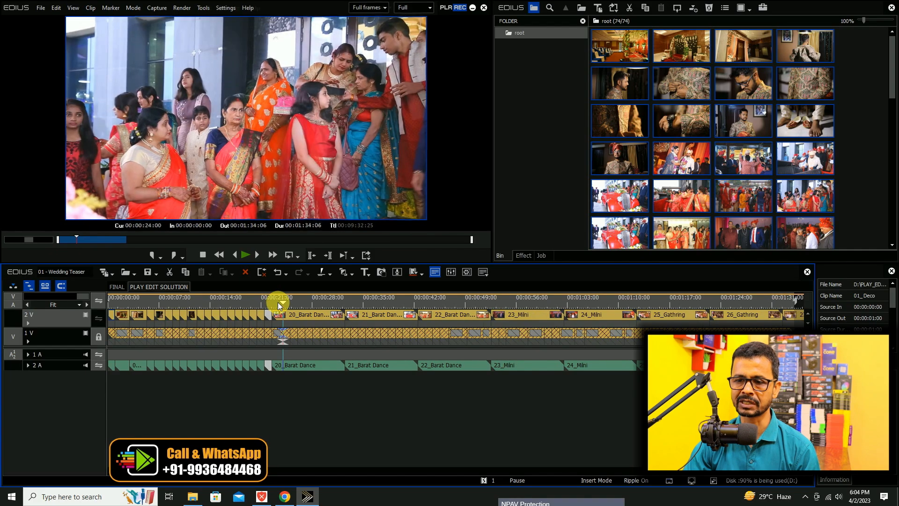
{"action": "key", "text": "m"}
Ripple-trim the ends of 21_Barat Dance, 22_Barat Dance, 23_Milni and 24_Milni to 00:00:25:01, 00:00:26:02, 00:00:27:03 and 00:00:28:04.
{"action": "left_click", "coordinate": [289, 304]}
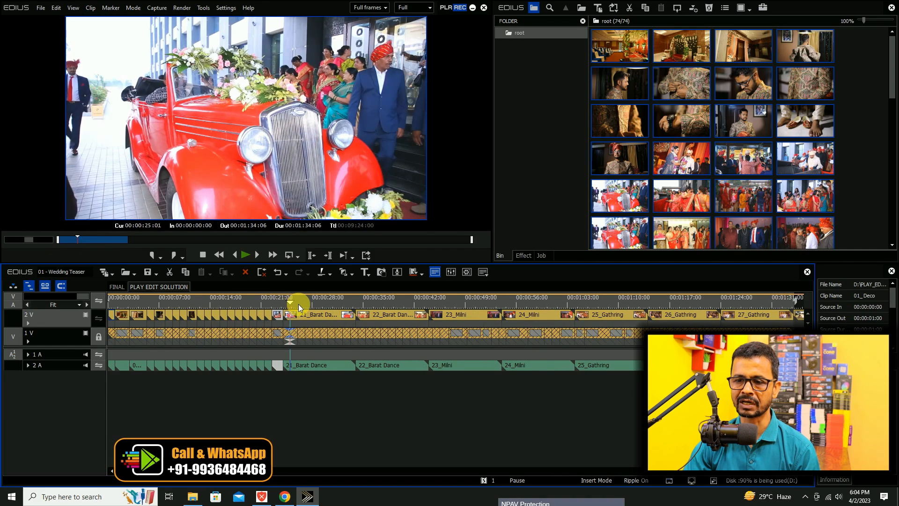
{"action": "key", "text": "m"}
{"action": "left_click", "coordinate": [298, 304]}
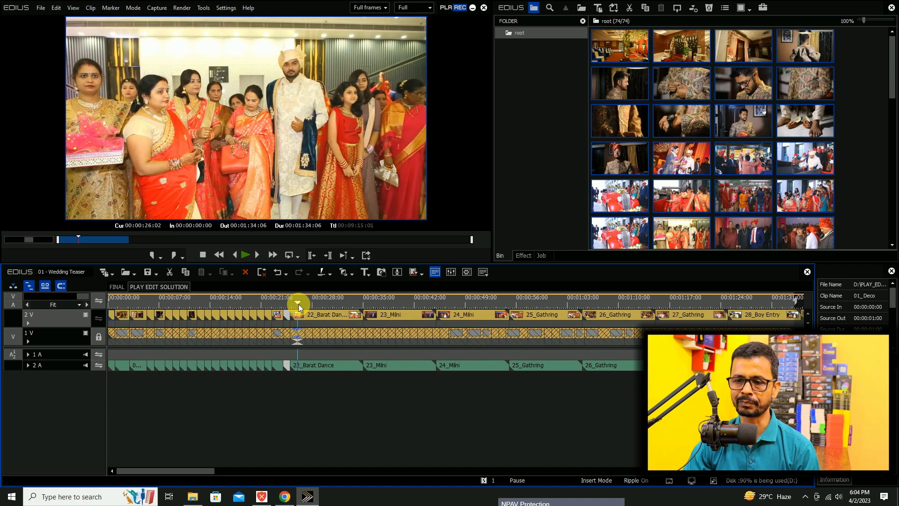
{"action": "key", "text": "m"}
{"action": "left_click", "coordinate": [304, 304]}
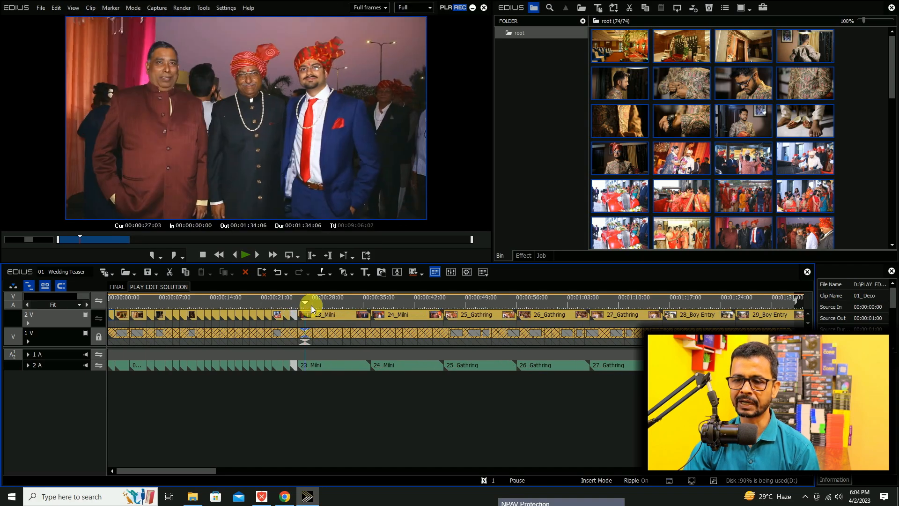
{"action": "key", "text": "m"}
{"action": "left_click", "coordinate": [313, 305]}
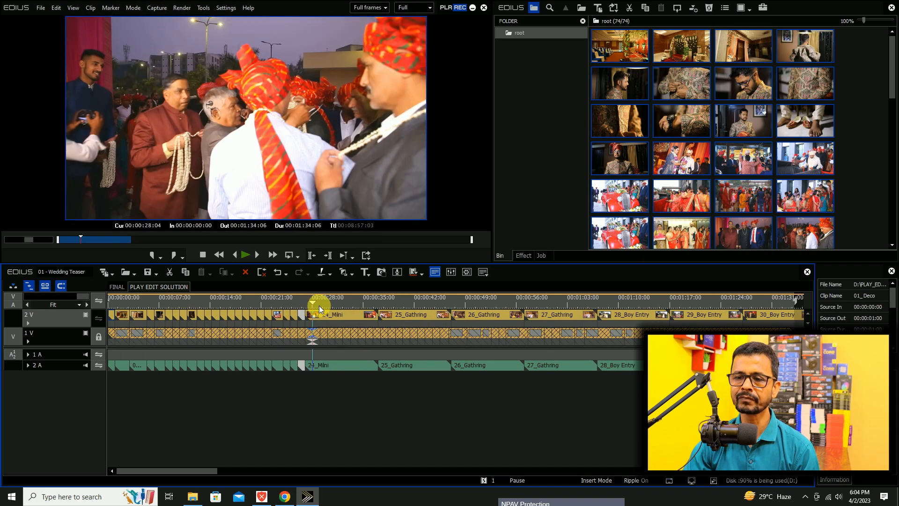
{"action": "key", "text": "m"}
Ripple-trim the ends of clips 25 to 27_Gathring to 00:00:29:05, 00:00:30:06 and 00:00:31:07.
{"action": "left_click", "coordinate": [321, 304]}
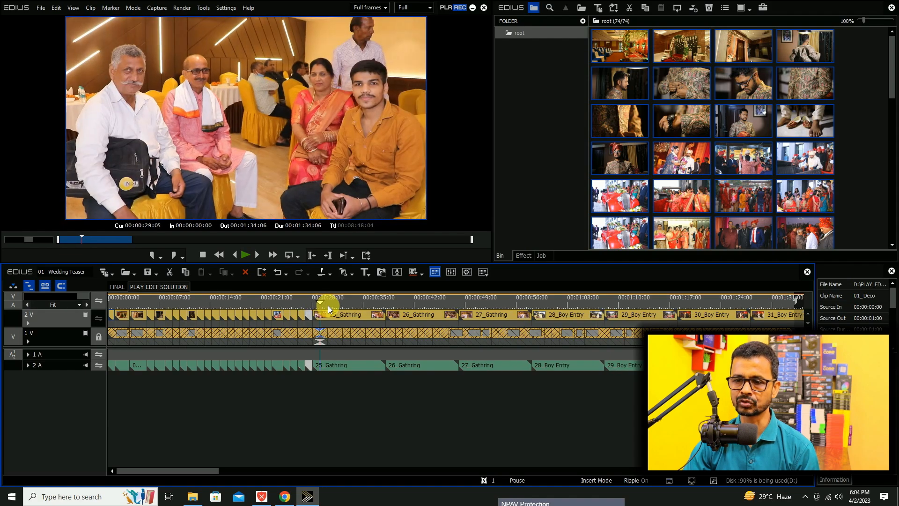
{"action": "key", "text": "m"}
{"action": "left_click", "coordinate": [334, 304]}
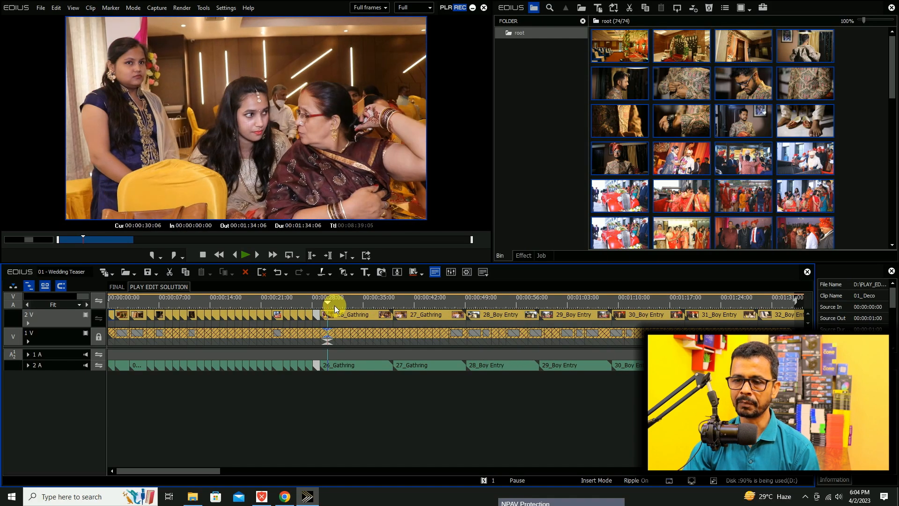
{"action": "key", "text": "m"}
{"action": "left_click", "coordinate": [340, 305]}
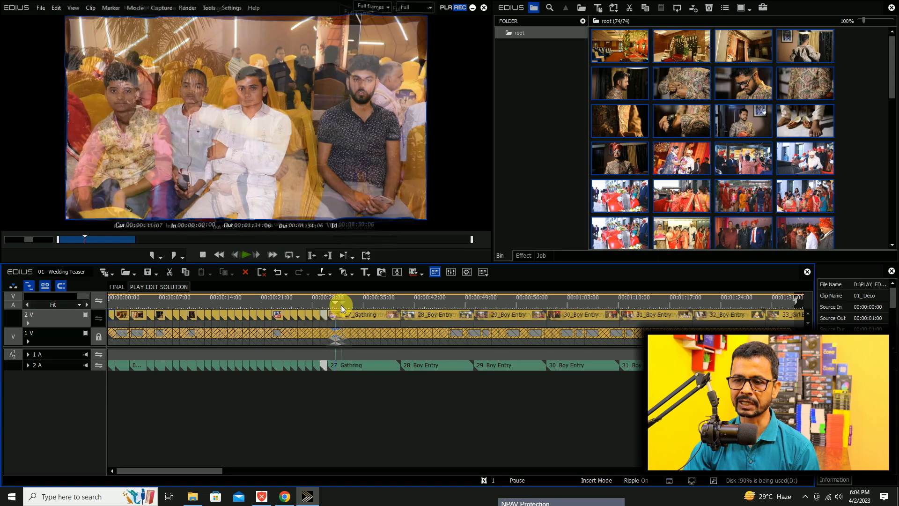
{"action": "key", "text": "m"}
Ripple-trim 28_Boy Entry to about one second, and the ends of 29_Boy Entry and 30_Boy Entry to 00:00:33:14 and 00:00:34:15.
{"action": "left_click", "coordinate": [341, 305]}
{"action": "key", "text": "m"}
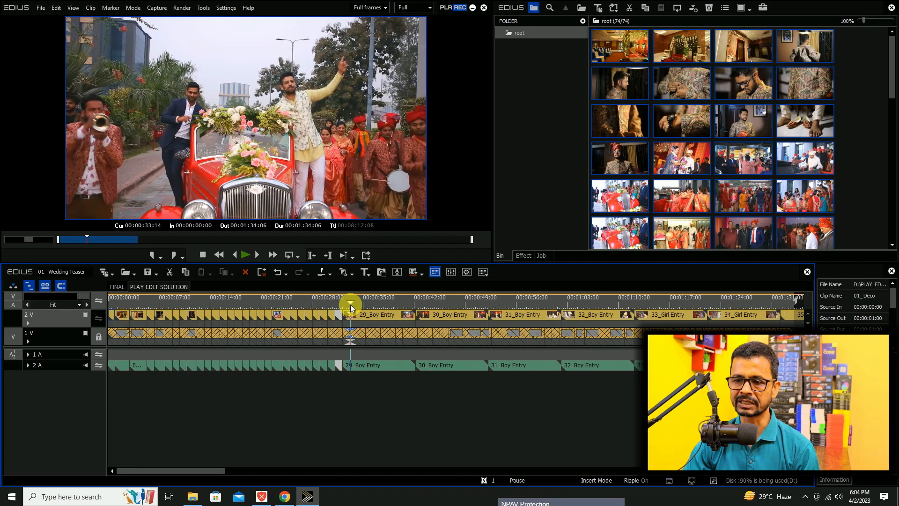
{"action": "left_click", "coordinate": [350, 304]}
{"action": "key", "text": "m"}
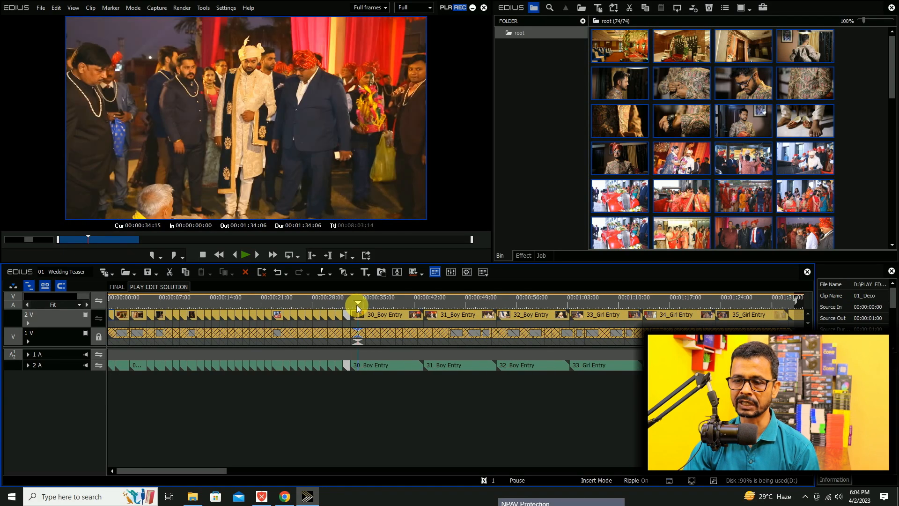
{"action": "left_click", "coordinate": [364, 306]}
{"action": "key", "text": "m"}
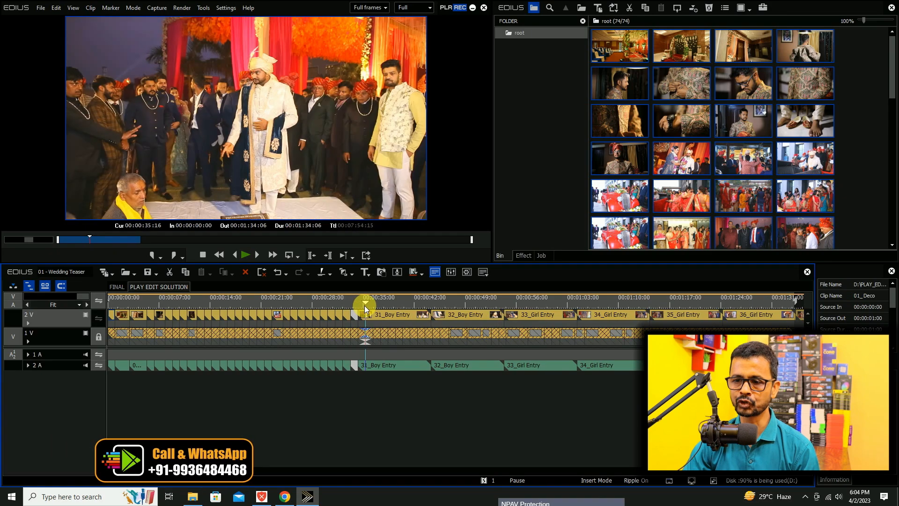
Ripple-trim the end of 31_Boy Entry to 00:00:35:16, and shorten 32_Boy Entry to about one second.
{"action": "left_click", "coordinate": [372, 306]}
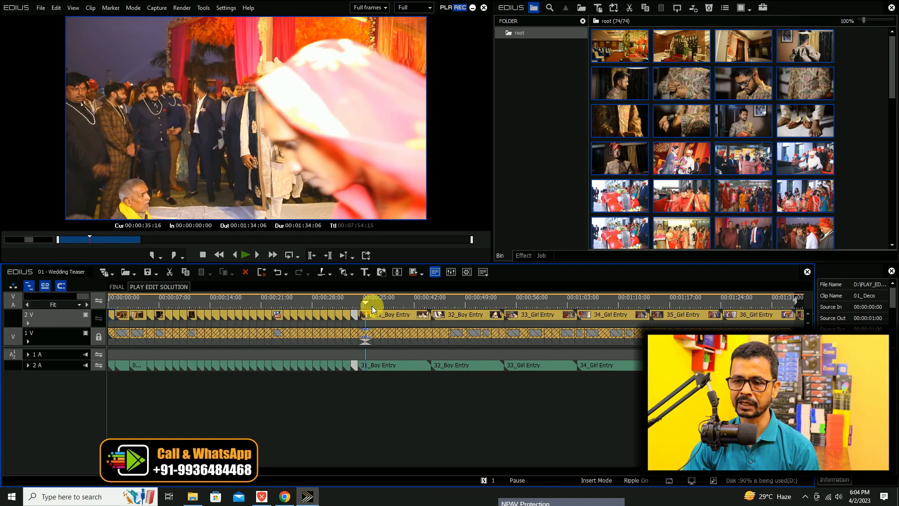
{"action": "key", "text": "m"}
{"action": "left_click", "coordinate": [380, 308]}
{"action": "key", "text": "m"}
Ripple-trim the ends of clips 33 to 35_Girl Entry to 00:00:37:18, 00:00:38:19 and 00:00:39:20.
{"action": "left_click", "coordinate": [380, 308]}
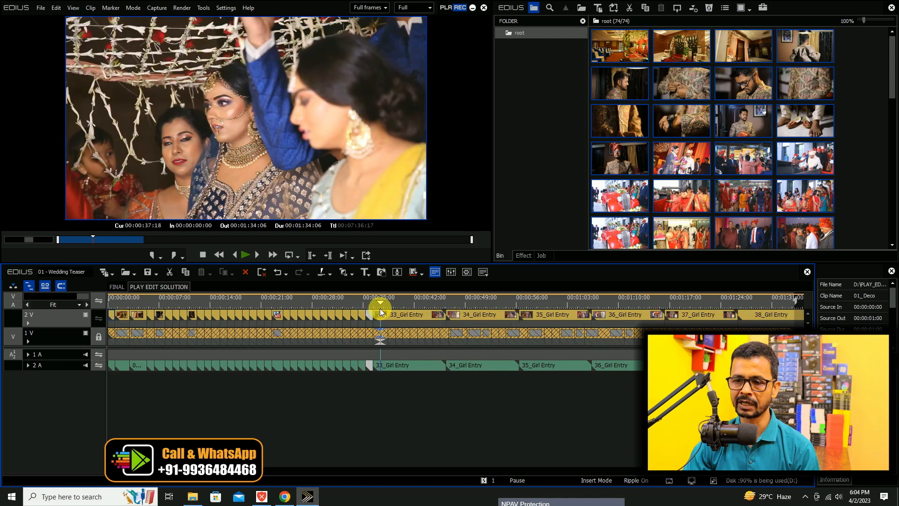
{"action": "key", "text": "m"}
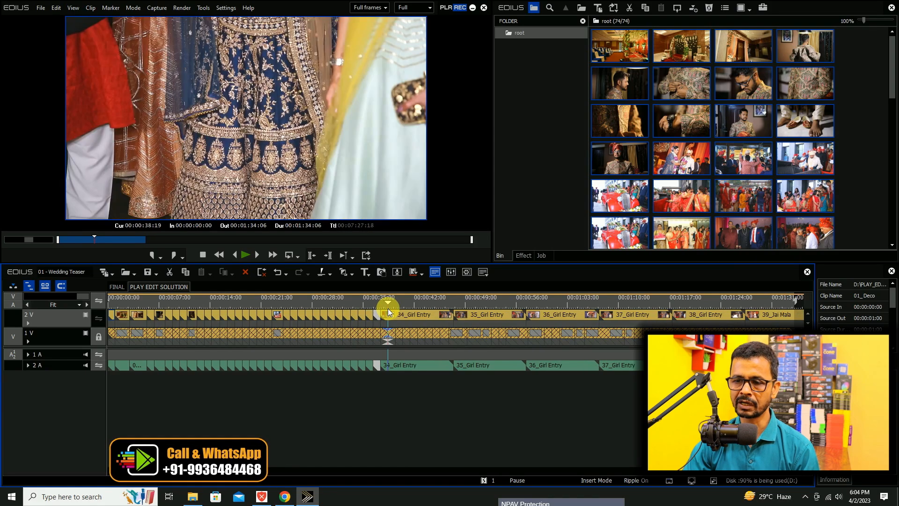
{"action": "left_click", "coordinate": [395, 308]}
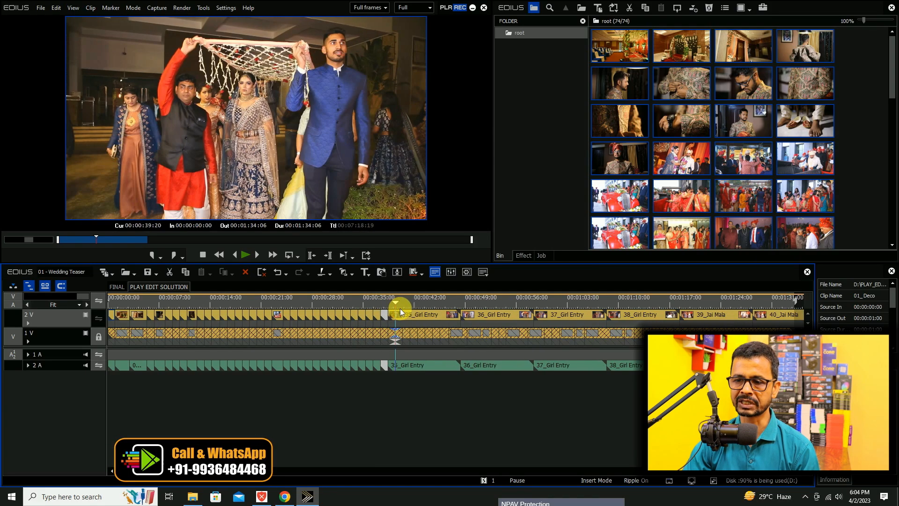
{"action": "left_click", "coordinate": [403, 309]}
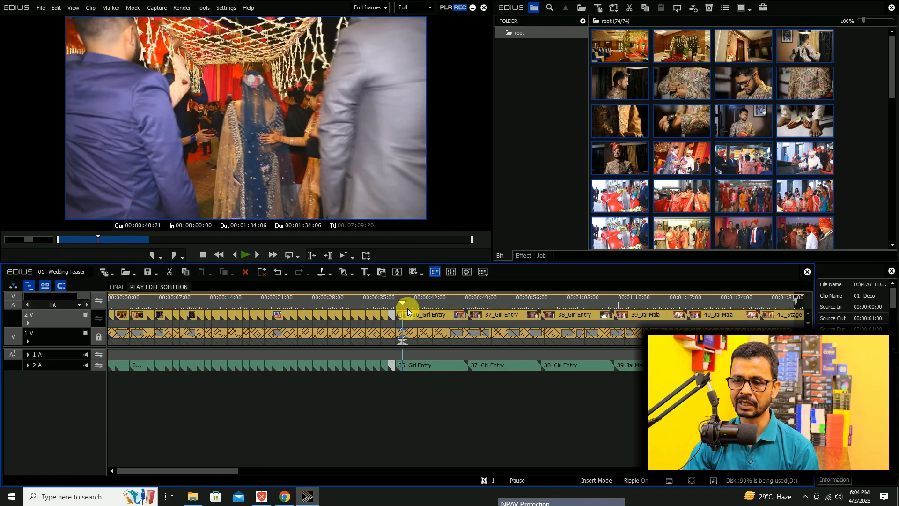
Ripple-trim the ends of clips 36 to 38_Girl Entry to 00:00:40:21, 00:00:41:22 and 00:00:42:23, and place the playhead at 00:00:43:24.
{"action": "key", "text": "m"}
{"action": "left_click", "coordinate": [410, 308]}
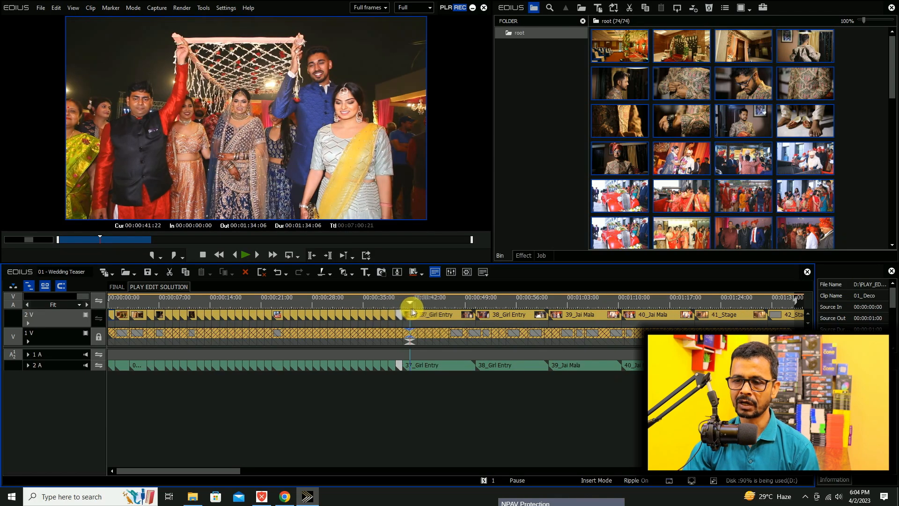
{"action": "key", "text": "m"}
{"action": "left_click", "coordinate": [417, 308]}
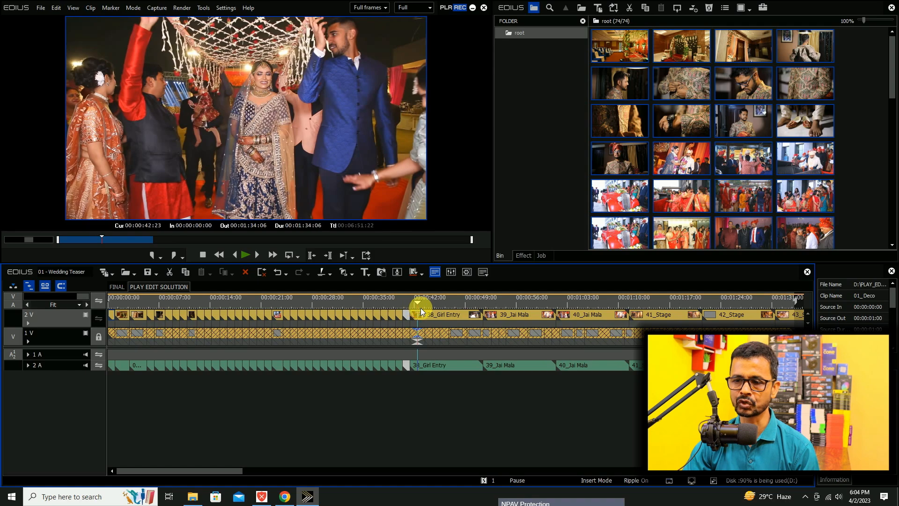
{"action": "key", "text": "m"}
{"action": "left_click", "coordinate": [427, 308]}
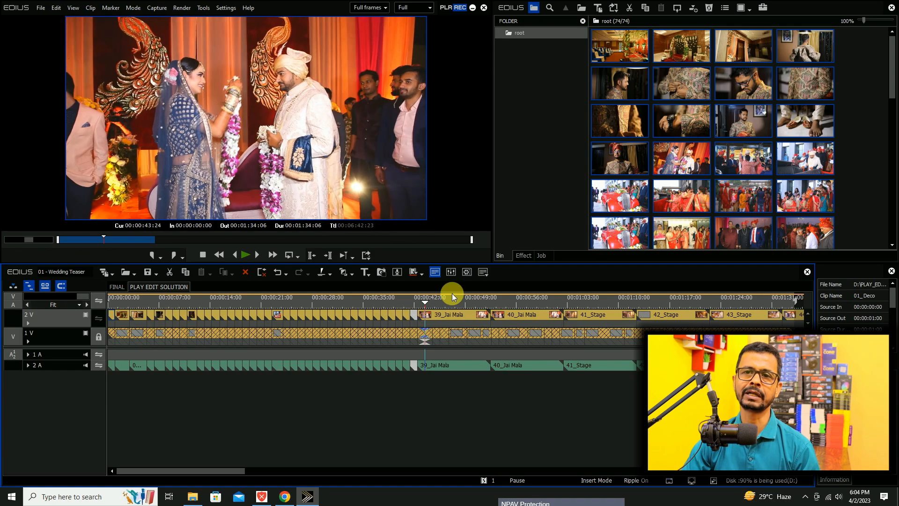